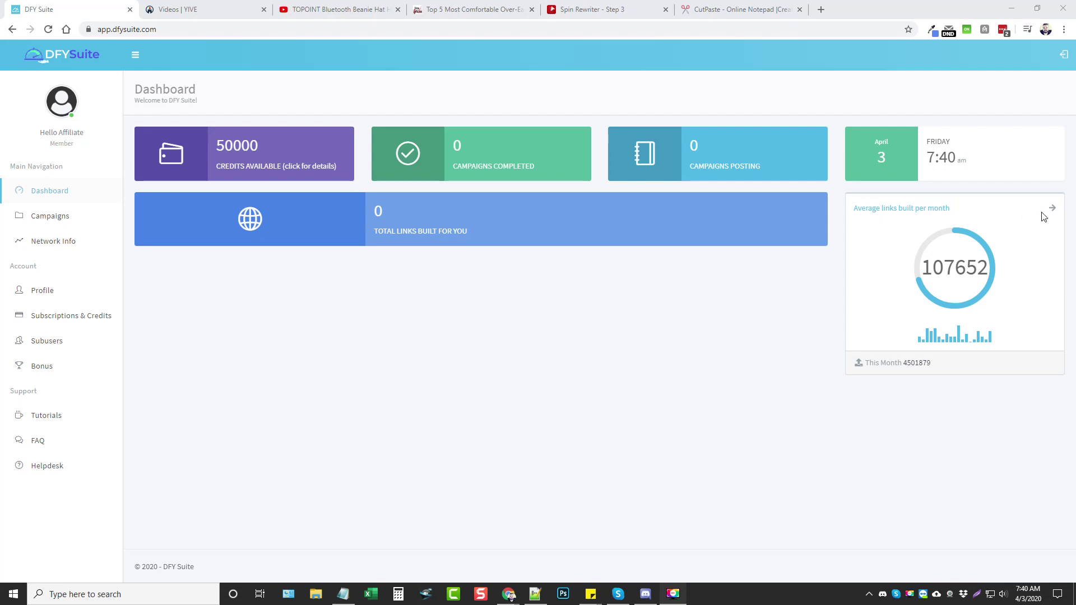
# Step: View the network's domain and page authority statistics, and start creating a new campaign
pyautogui.click(45, 245)
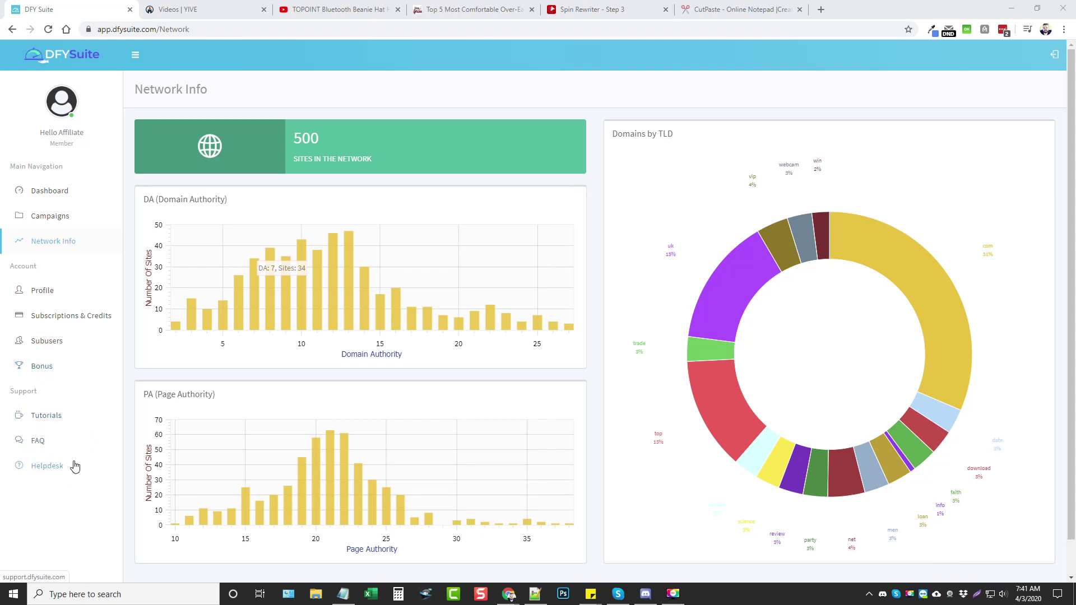
pyautogui.click(48, 221)
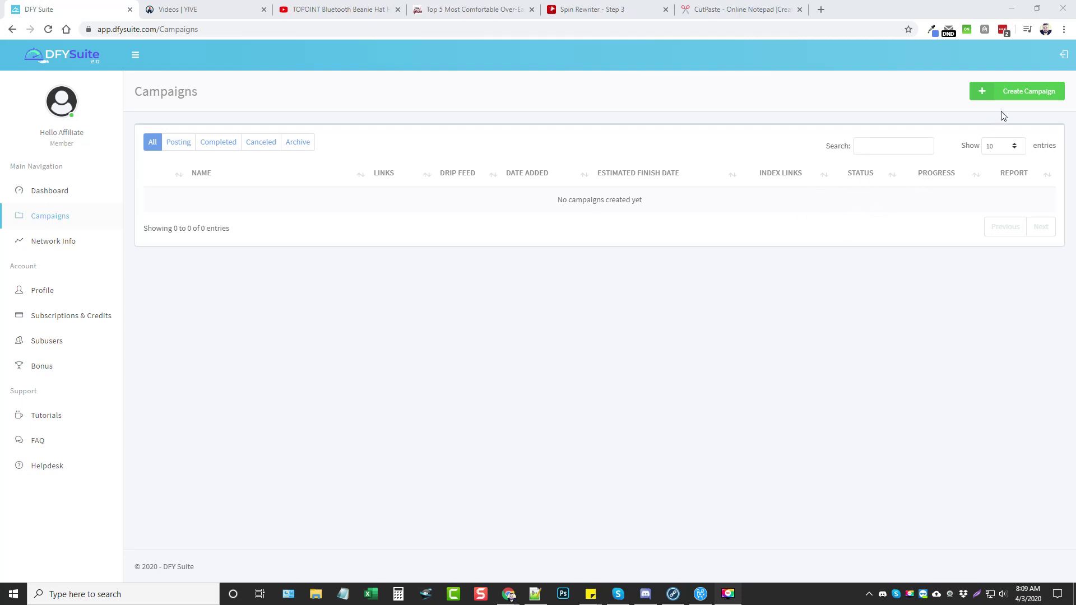
pyautogui.click(1018, 93)
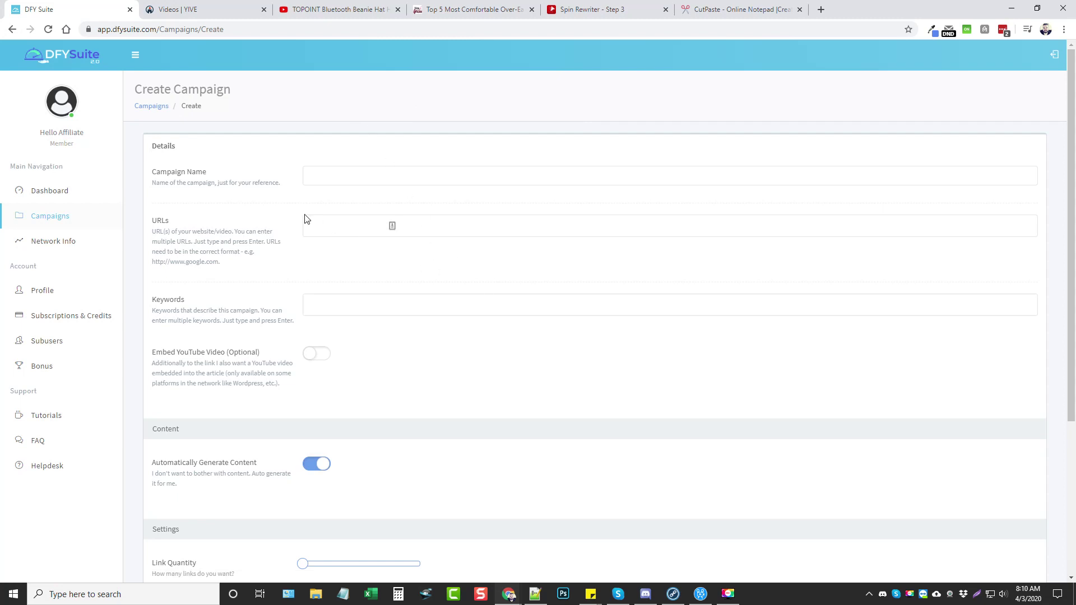
# Step: Add the TOPOINT Bluetooth Beanie Hat video's YouTube address to the campaign URLs and name the campaign "Bluetooth Beanie Hat"
pyautogui.click(213, 13)
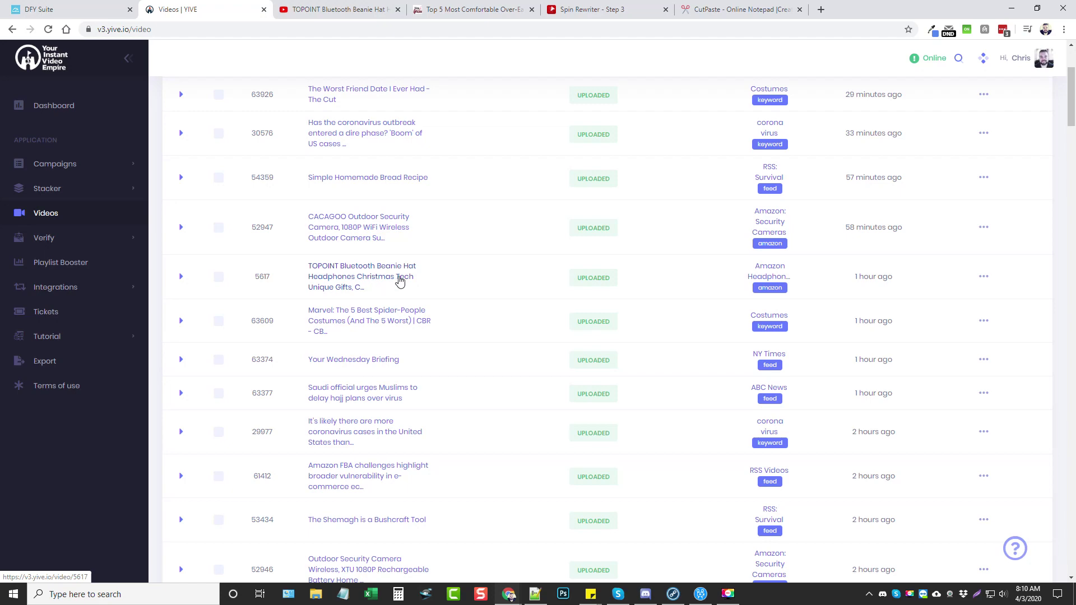
pyautogui.click(334, 10)
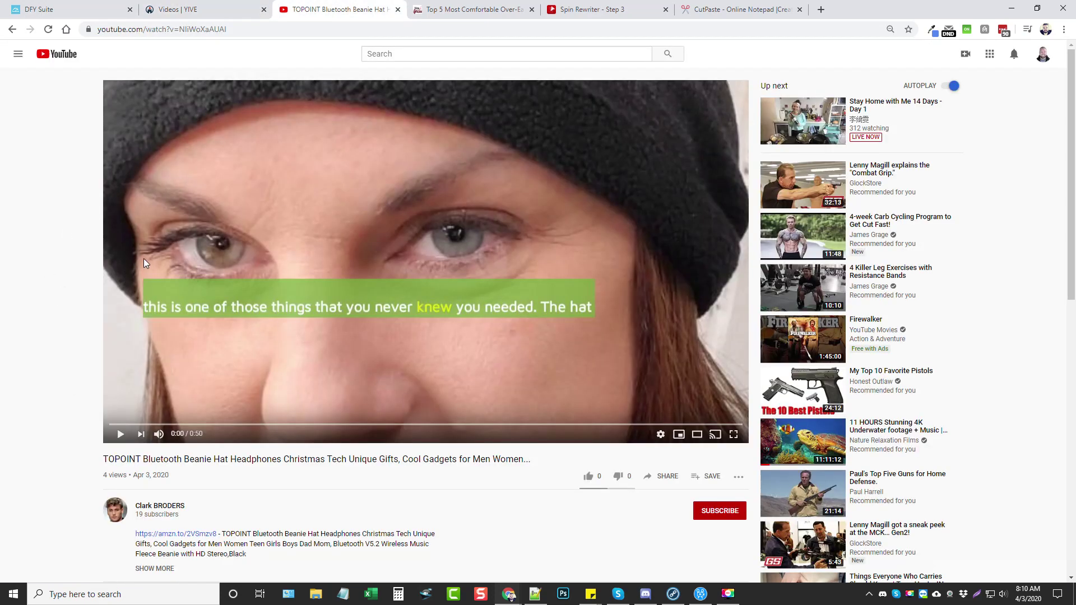
pyautogui.moveTo(226, 30); pyautogui.dragTo(87, 29)
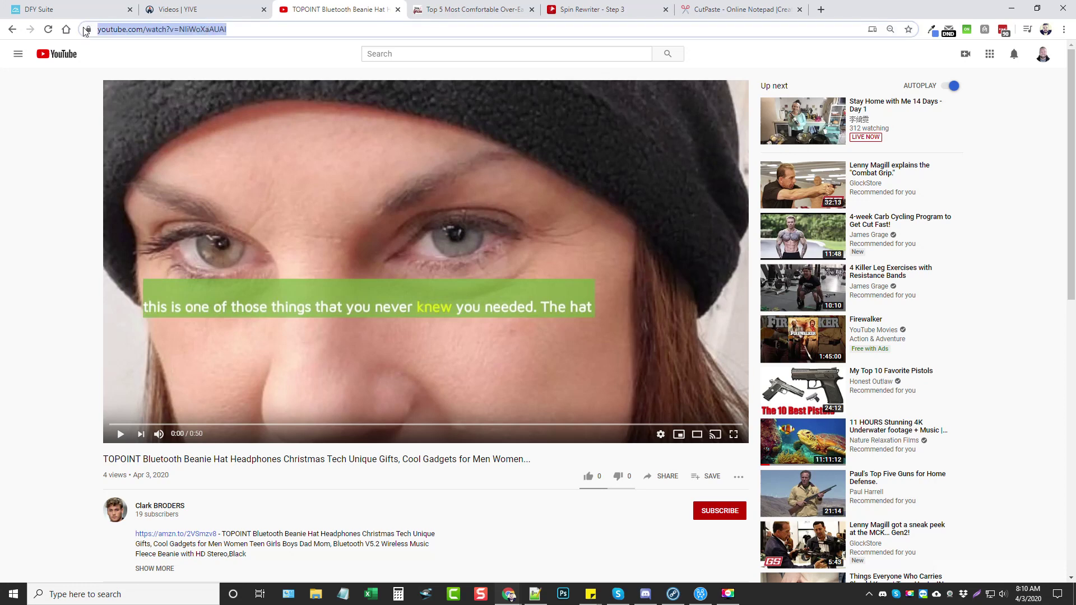
pyautogui.click(69, 13)
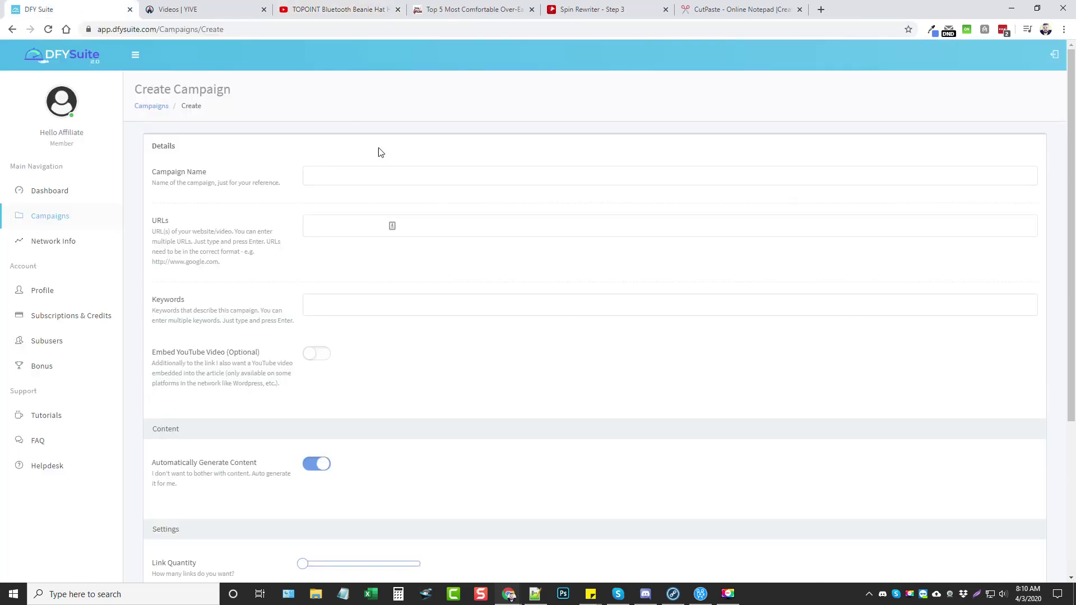
pyautogui.click(334, 228)
pyautogui.write('aAUAI')
pyautogui.click(381, 179)
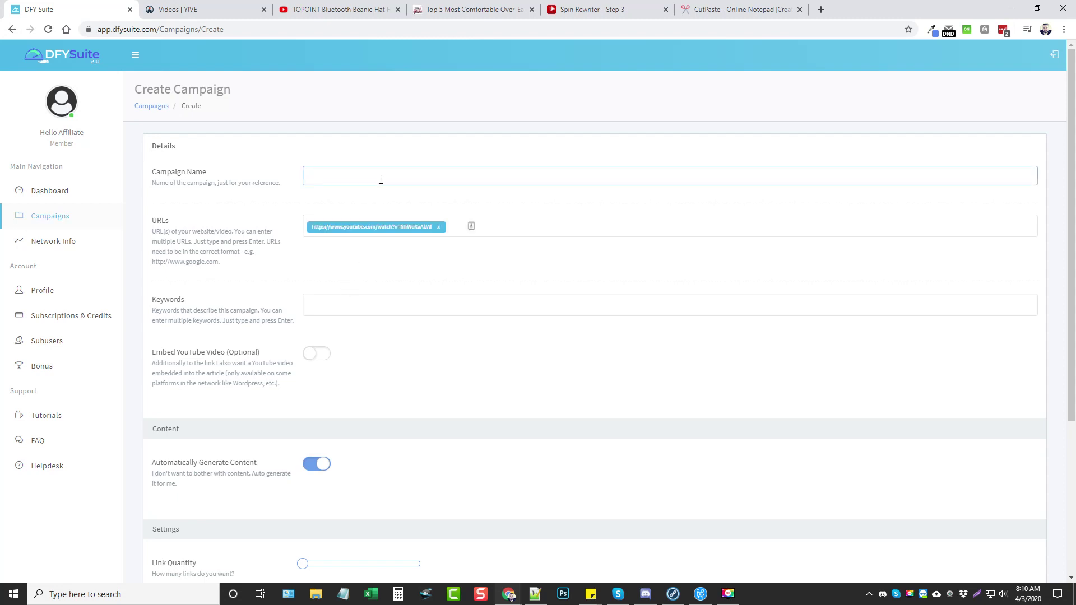
pyautogui.write('Bluetooth Beanie Hat')
# Step: Copy the four comma-separated TOPOINT keyword phrases from the CutPaste notepad into the campaign's keywords
pyautogui.click(348, 309)
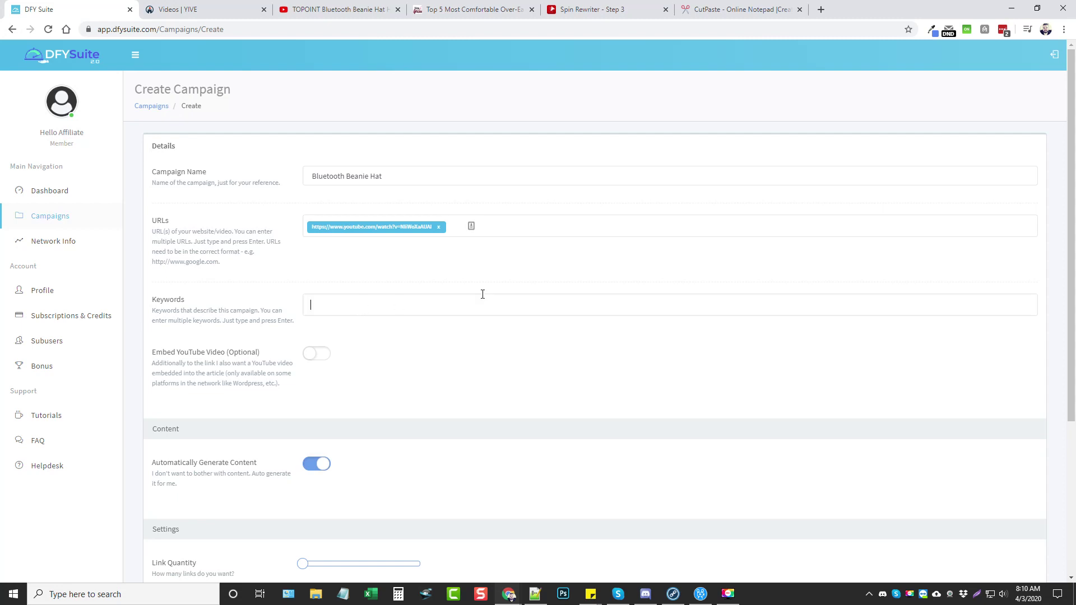
pyautogui.click(691, 16)
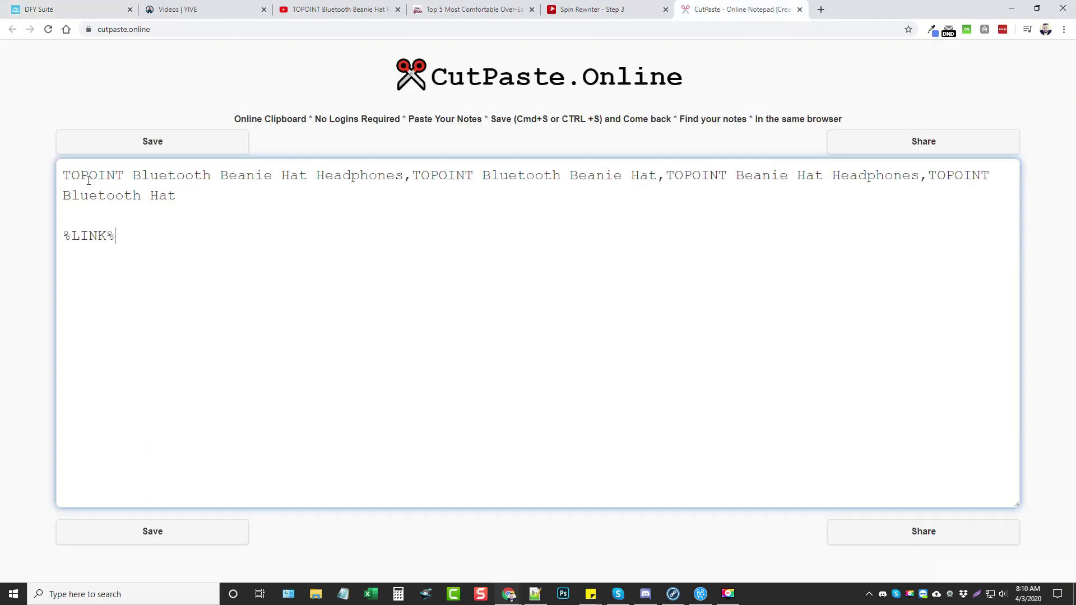
pyautogui.moveTo(66, 173); pyautogui.dragTo(181, 195)
pyautogui.hotkey('ctrl', 'c')
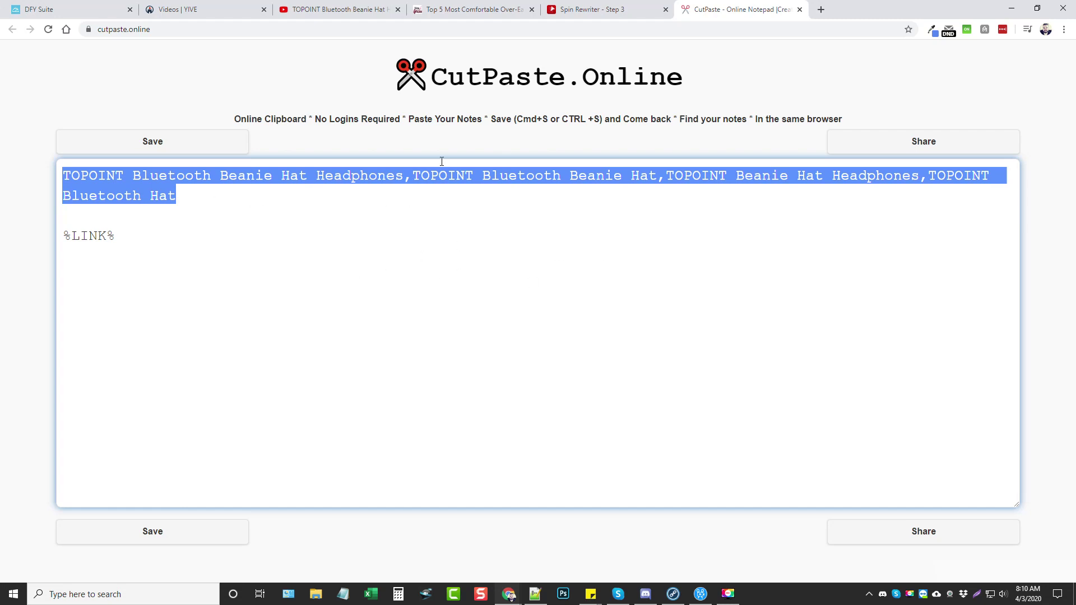
pyautogui.click(95, 14)
pyautogui.click(358, 304)
pyautogui.hotkey('ctrl', 'v')
pyautogui.click(379, 266)
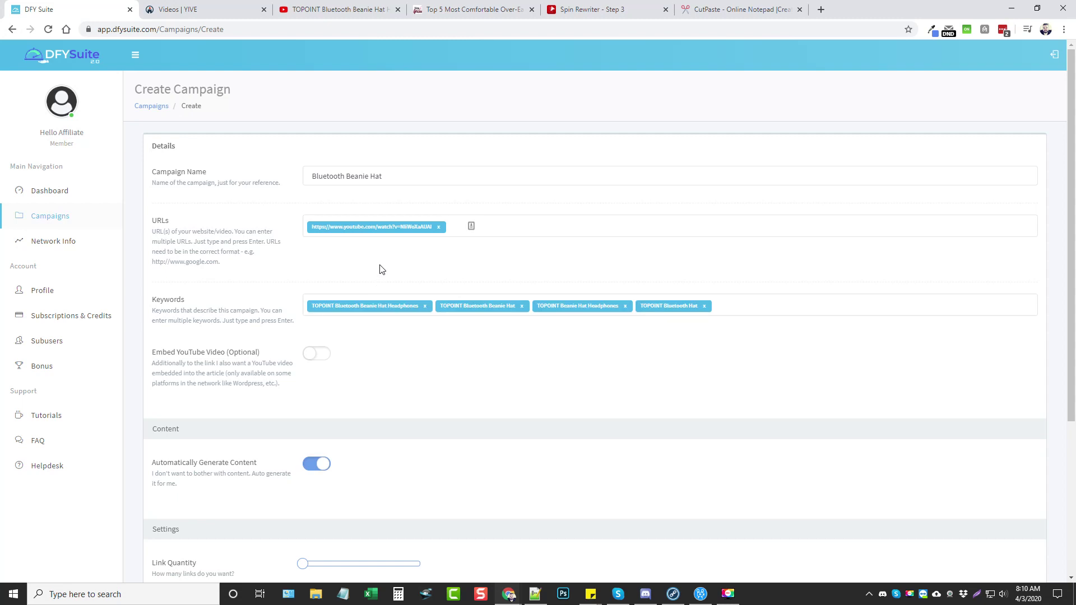
pyautogui.scroll(-3, 387, 377)
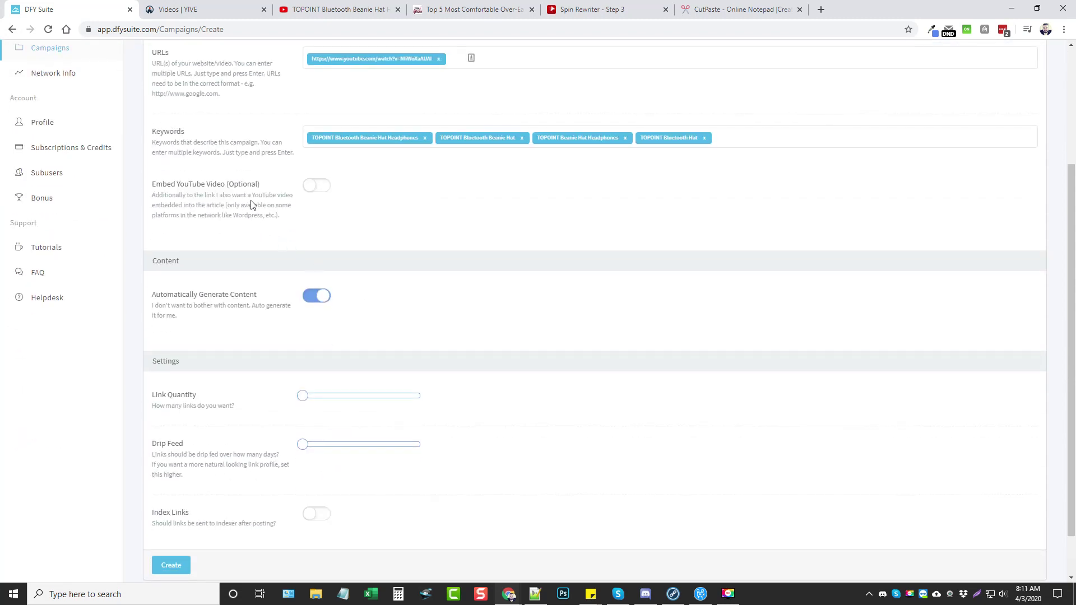
pyautogui.click(315, 186)
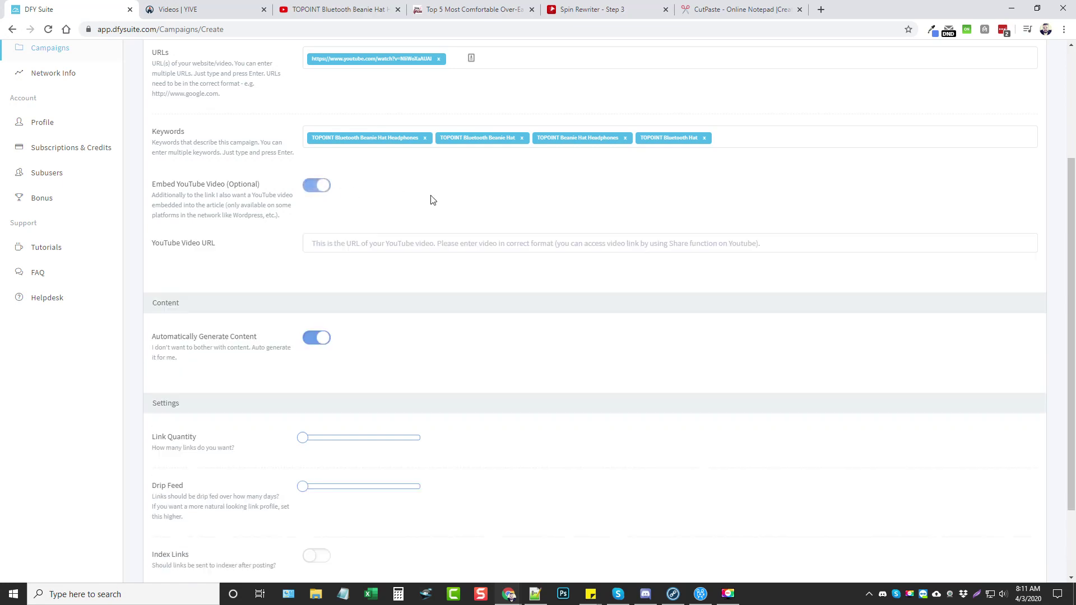
pyautogui.click(381, 243)
pyautogui.click(280, 16)
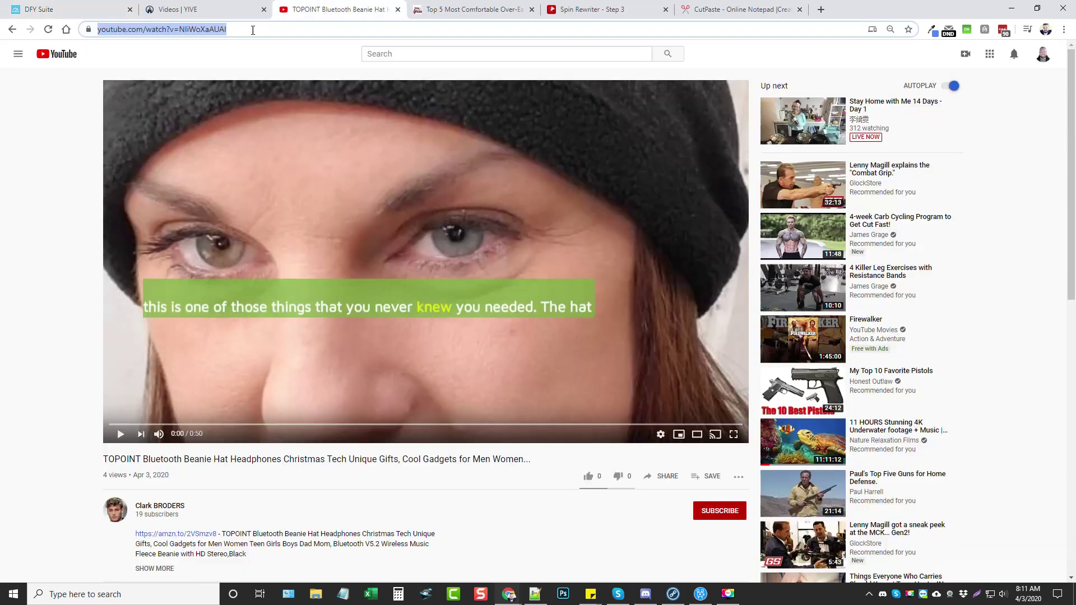
pyautogui.click(96, 18)
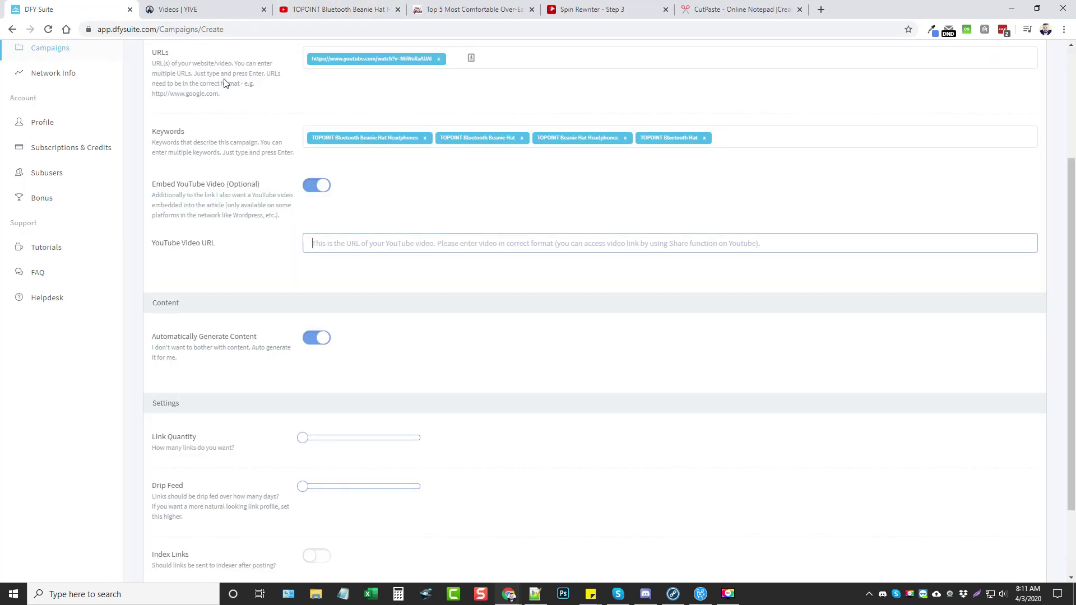
pyautogui.write('https://www.youtube.com/watch?v=NIiWoXaAUAI')
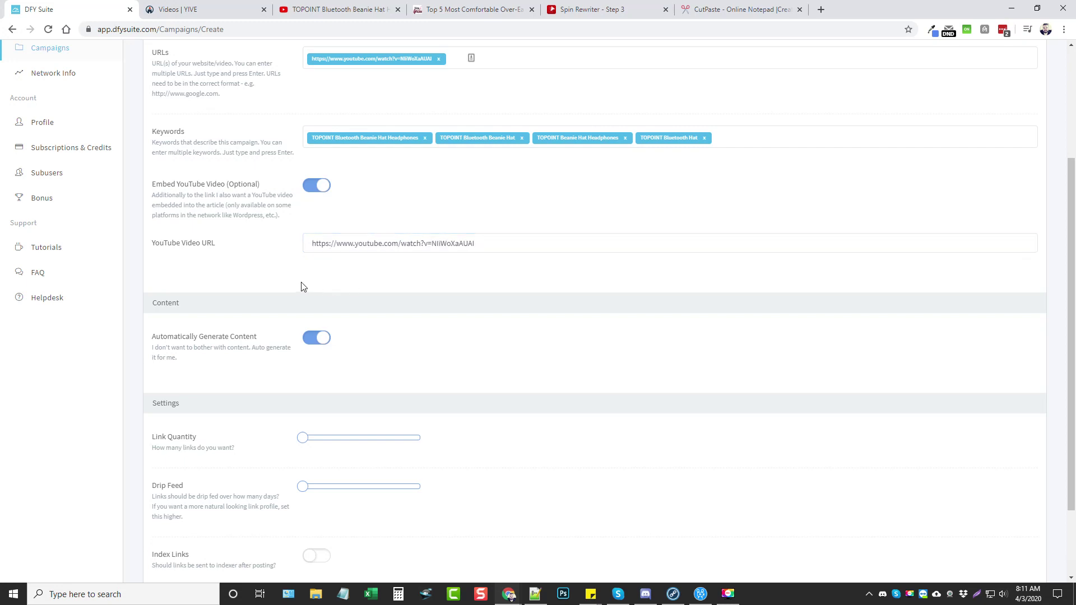
# Step: Review the campaign details and turn off automatic content generation so the content can be supplied manually
pyautogui.scroll(2, 280, 288)
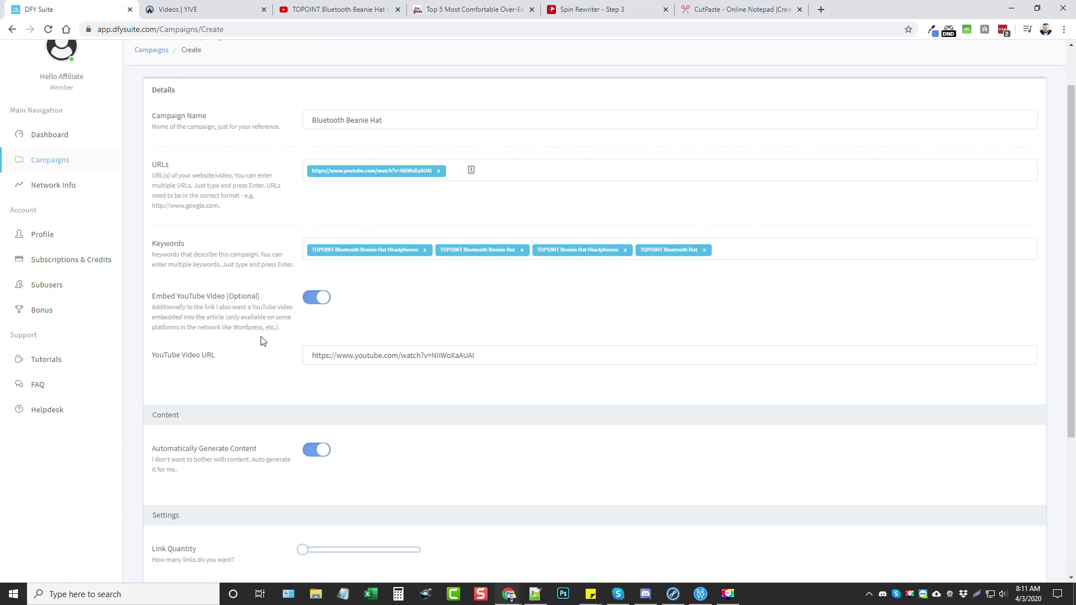
pyautogui.scroll(-2, 260, 360)
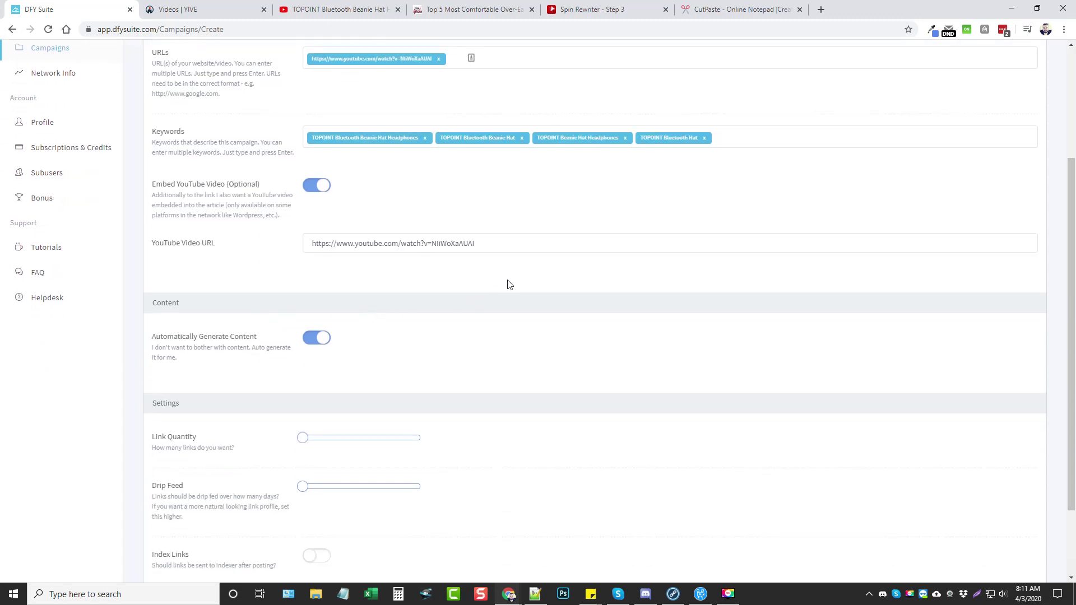
pyautogui.scroll(-2, 261, 300)
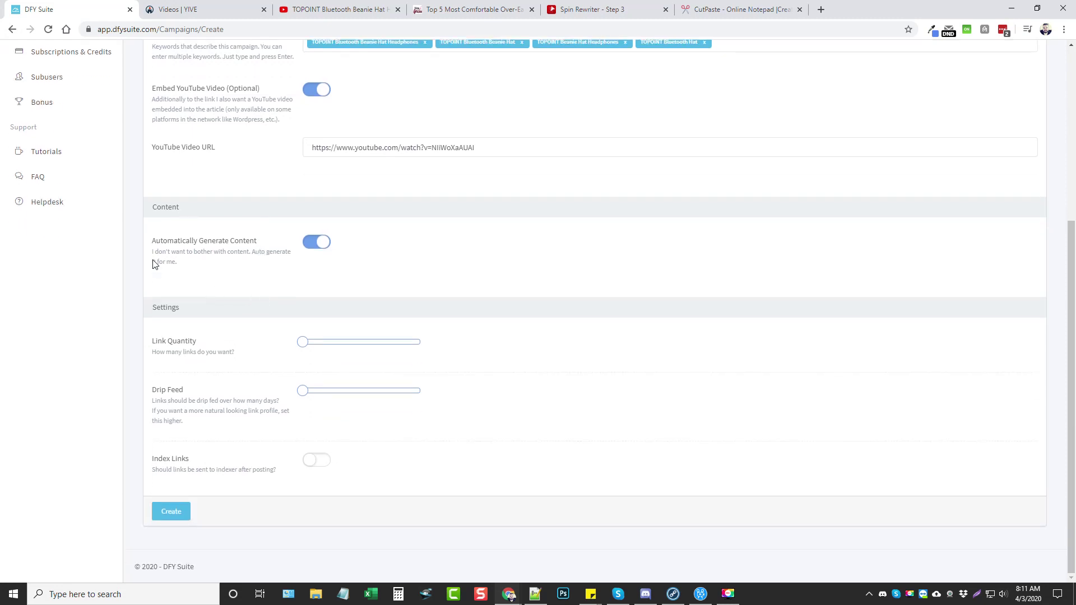
pyautogui.click(323, 249)
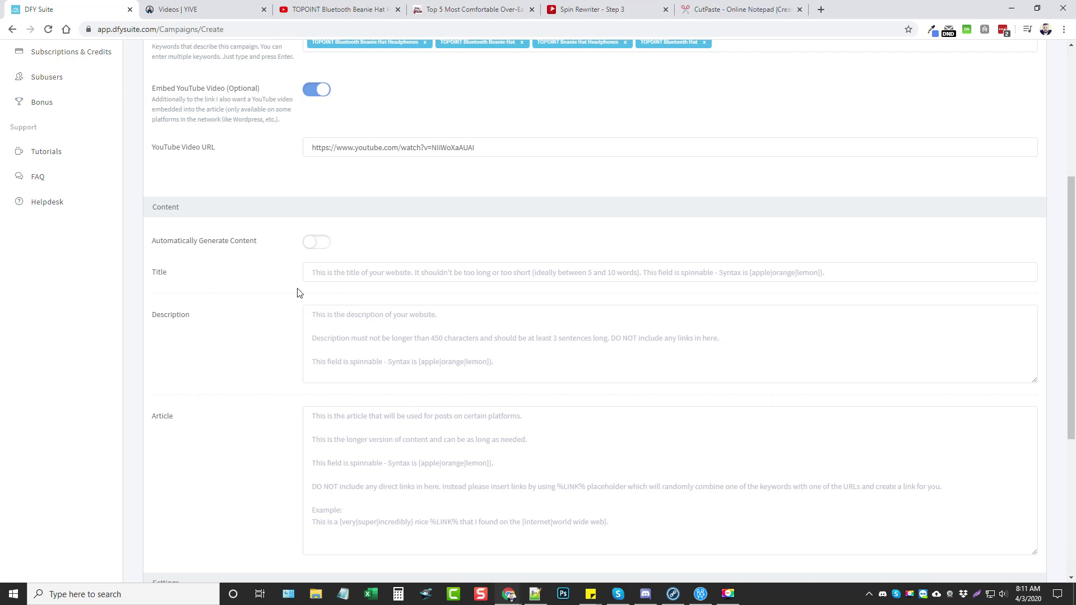
pyautogui.scroll(-2, 264, 310)
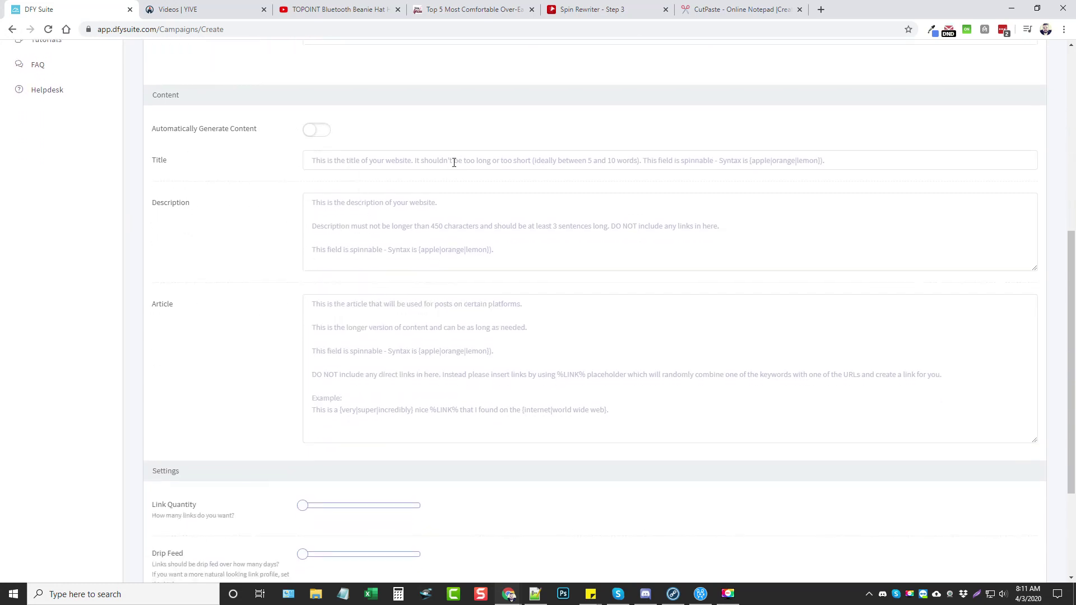
# Step: Fill the campaign title with the prepared spintax list of headphones headlines, beginning with "Where Will Headphones Be 1 Year From Now?", and check it
pyautogui.click(535, 594)
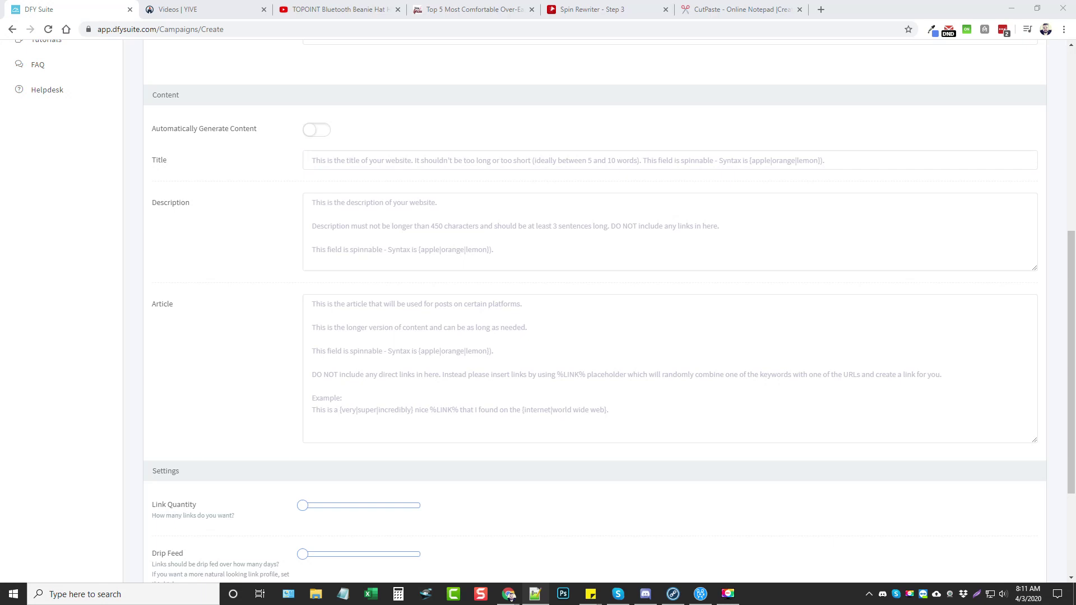
pyautogui.click(434, 161)
pyautogui.hotkey('ctrl', 'v')
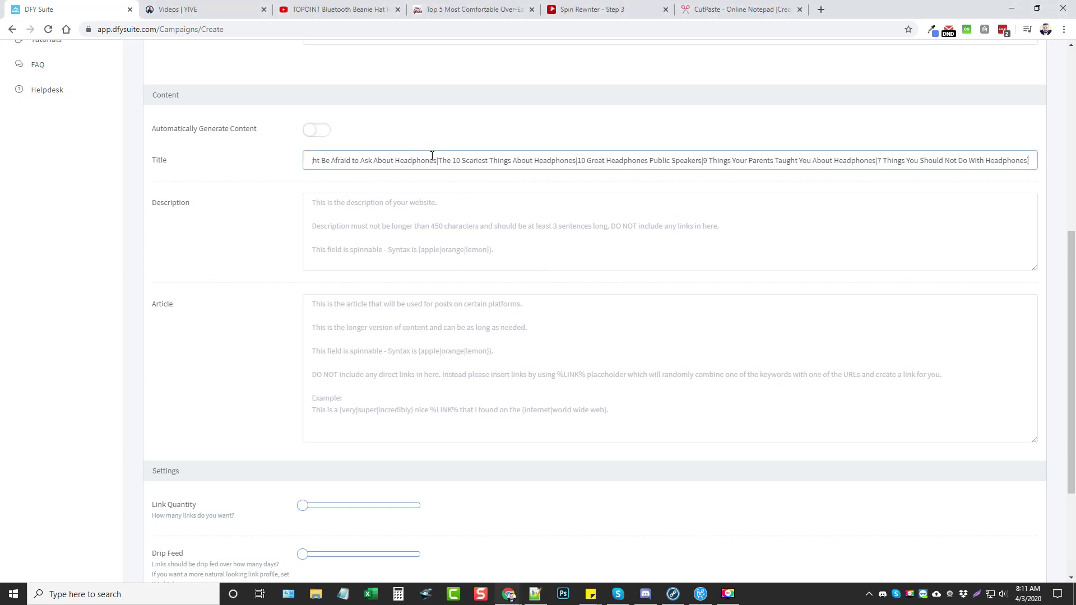
pyautogui.moveTo(363, 163); pyautogui.dragTo(245, 162)
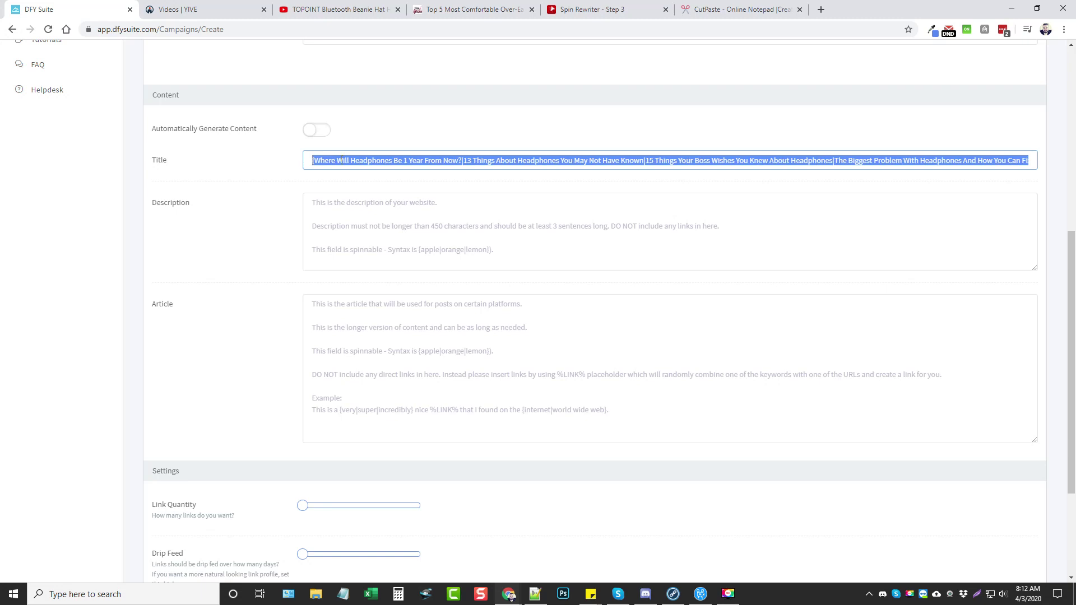
pyautogui.click(343, 162)
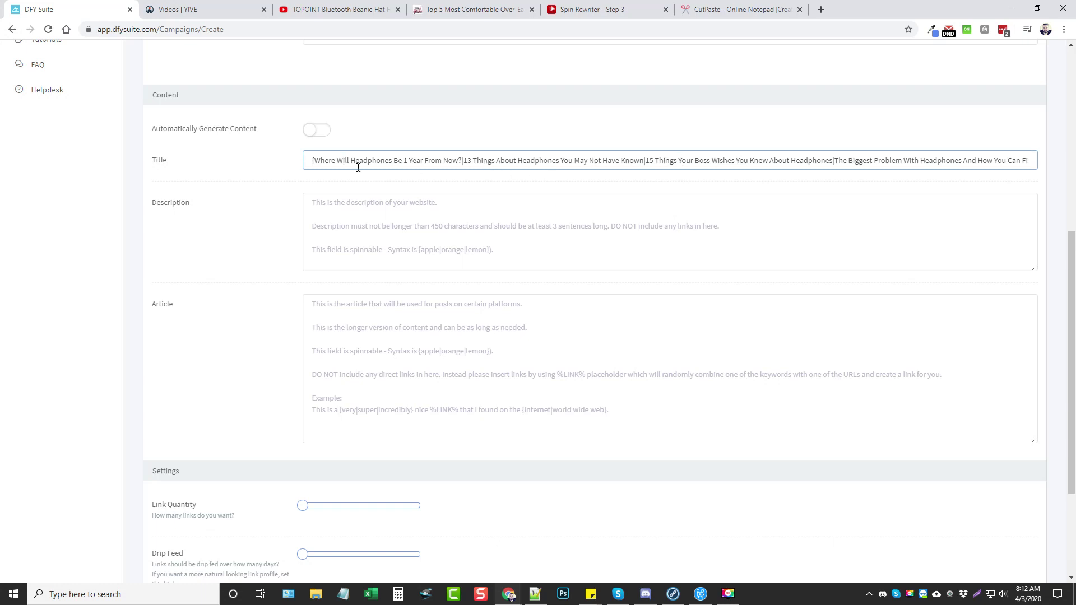
pyautogui.moveTo(350, 161); pyautogui.dragTo(392, 159)
pyautogui.click(478, 161)
# Step: Look over the empty description and article fields, and close the YIVE videos and YouTube video pages
pyautogui.click(430, 216)
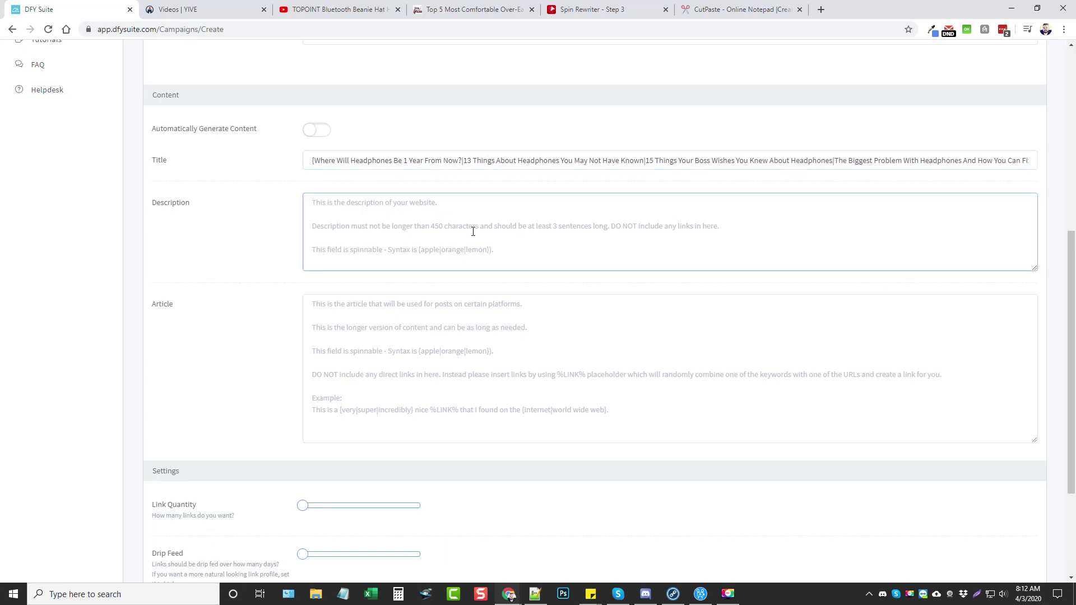
pyautogui.click(410, 335)
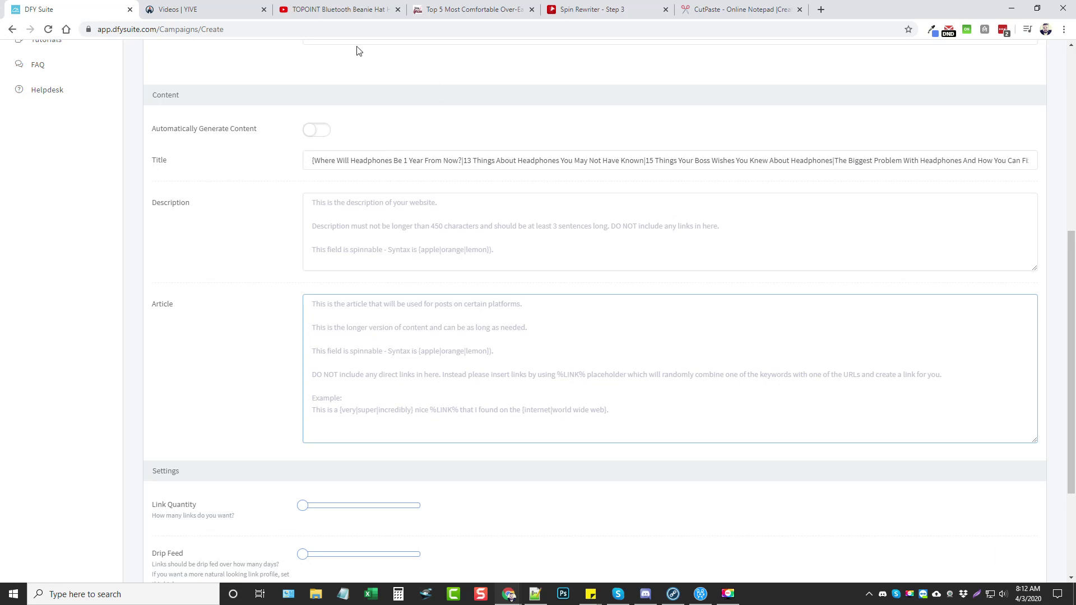
pyautogui.click(264, 9)
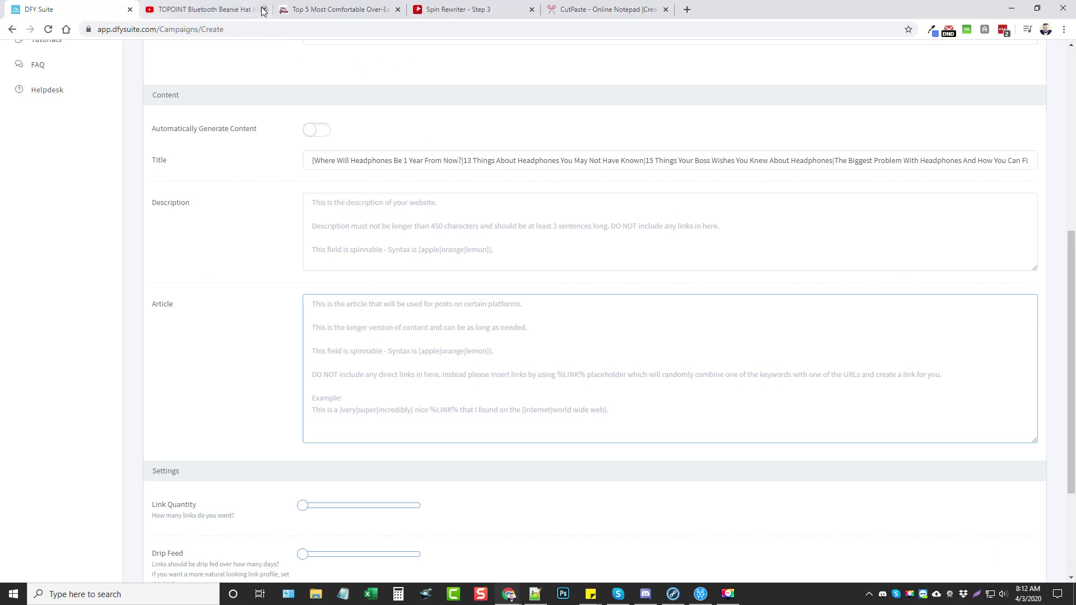
pyautogui.click(264, 9)
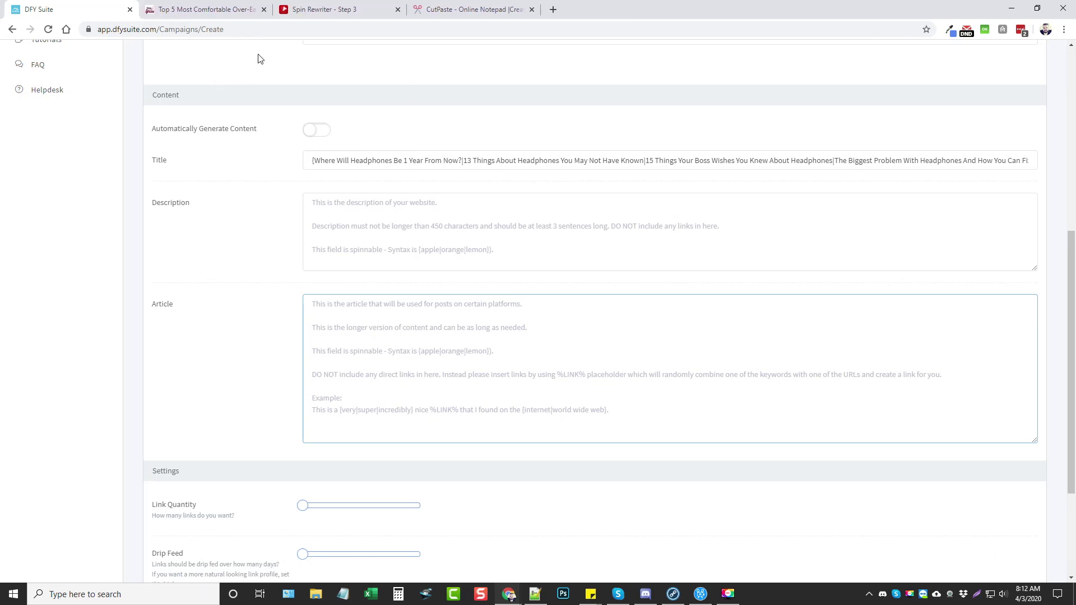
# Step: Examine the spintax article in Spin Rewriter and its source article "Top 5 Most Comfortable Over-Ear Headphones" on EzineArticles
pyautogui.click(318, 11)
pyautogui.scroll(-2, 187, 305)
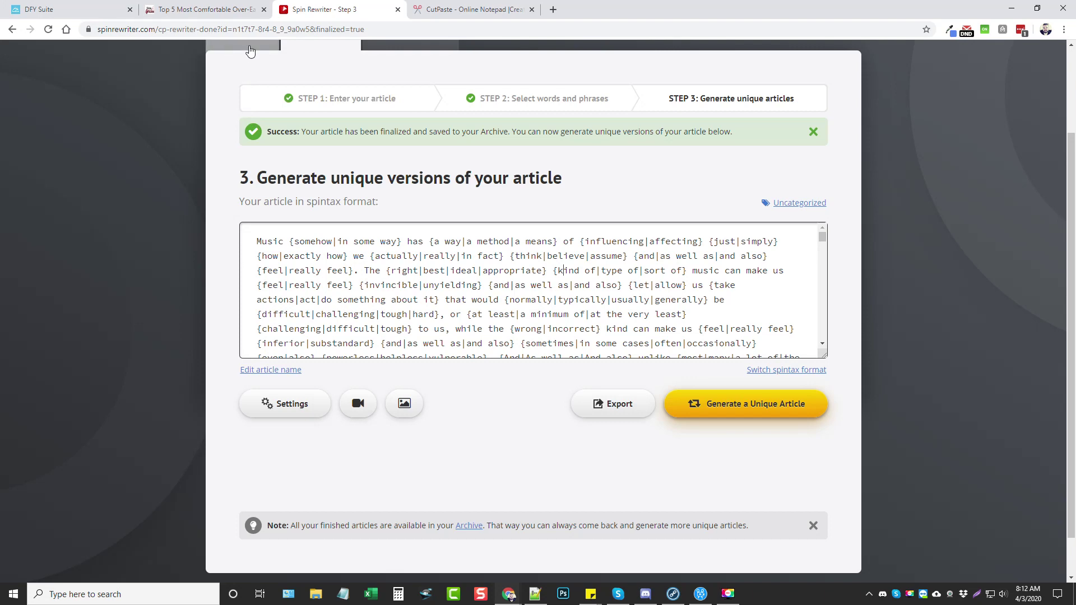
pyautogui.click(207, 10)
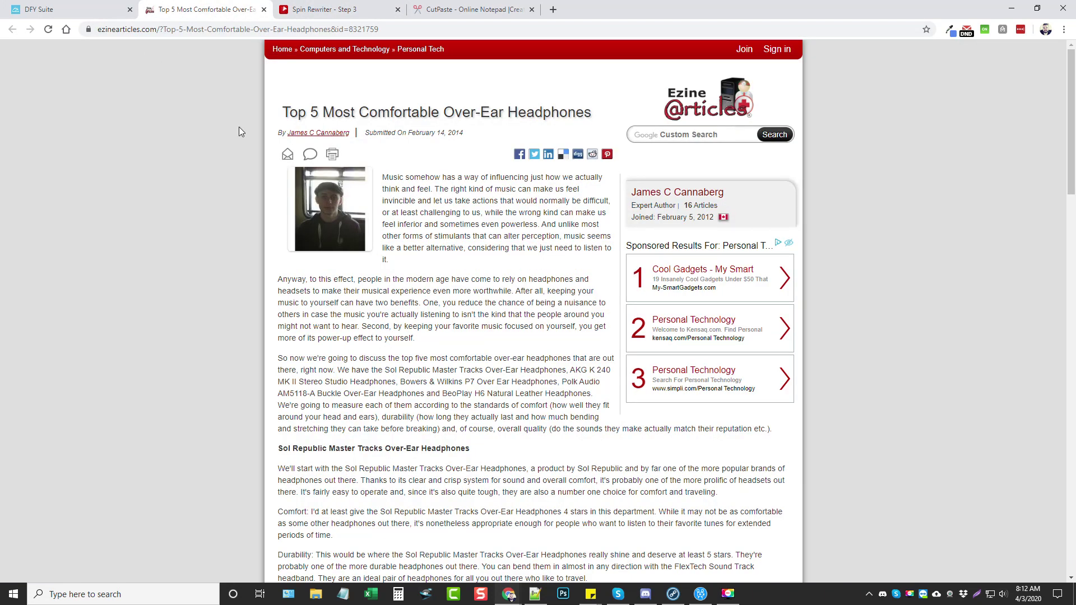
pyautogui.scroll(-2, 436, 246)
pyautogui.scroll(2, 496, 261)
pyautogui.moveTo(509, 115); pyautogui.dragTo(592, 116)
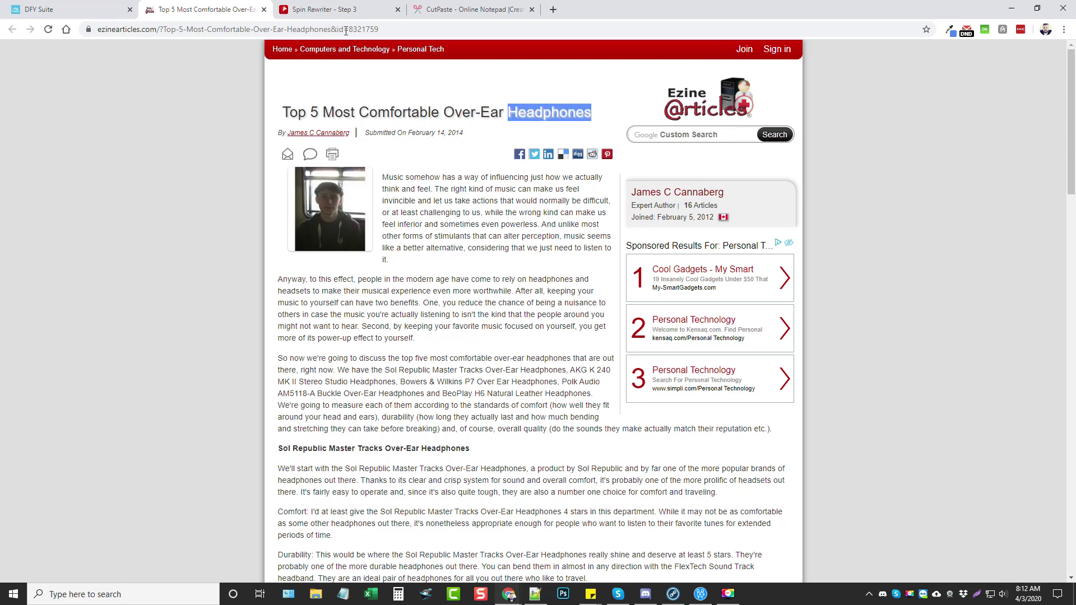
# Step: Copy the complete spintax article from Spin Rewriter into the Article field of the DFY Suite campaign
pyautogui.click(337, 9)
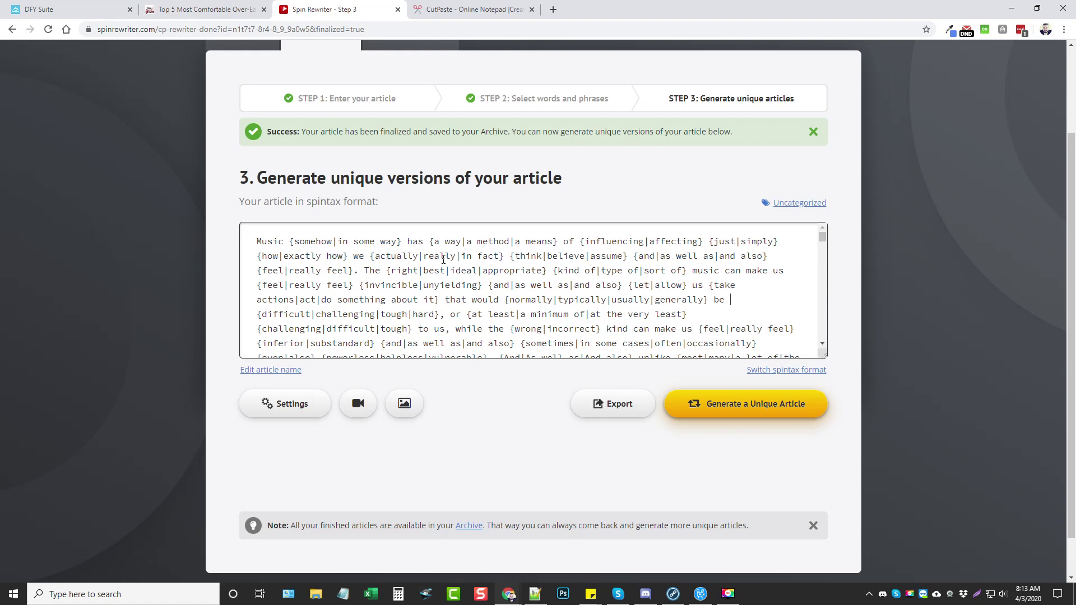
pyautogui.hotkey('ctrl', 'a')
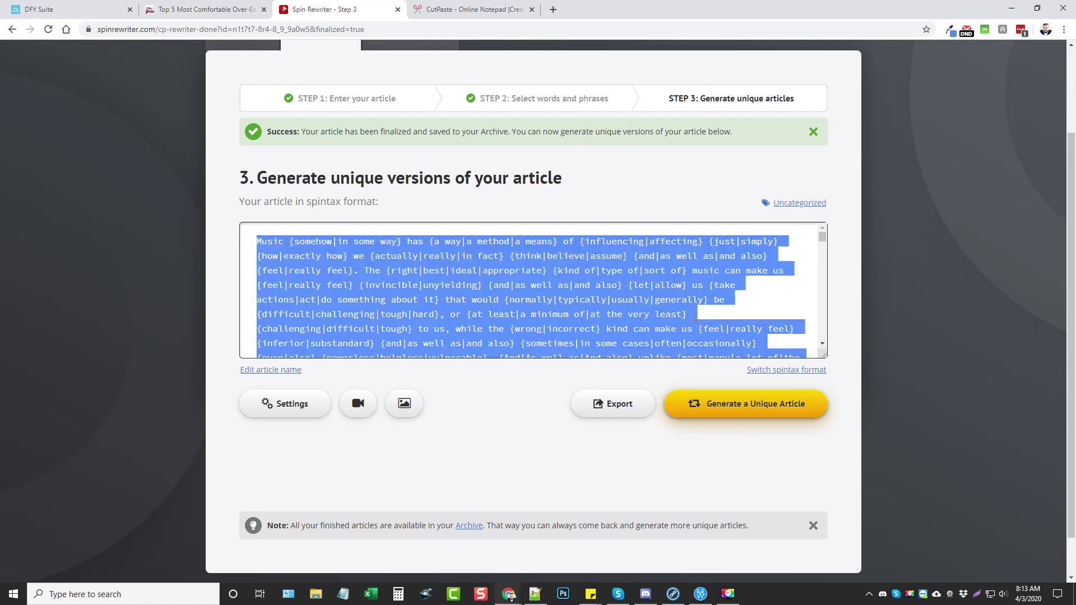
pyautogui.scroll(-5, 695, 318)
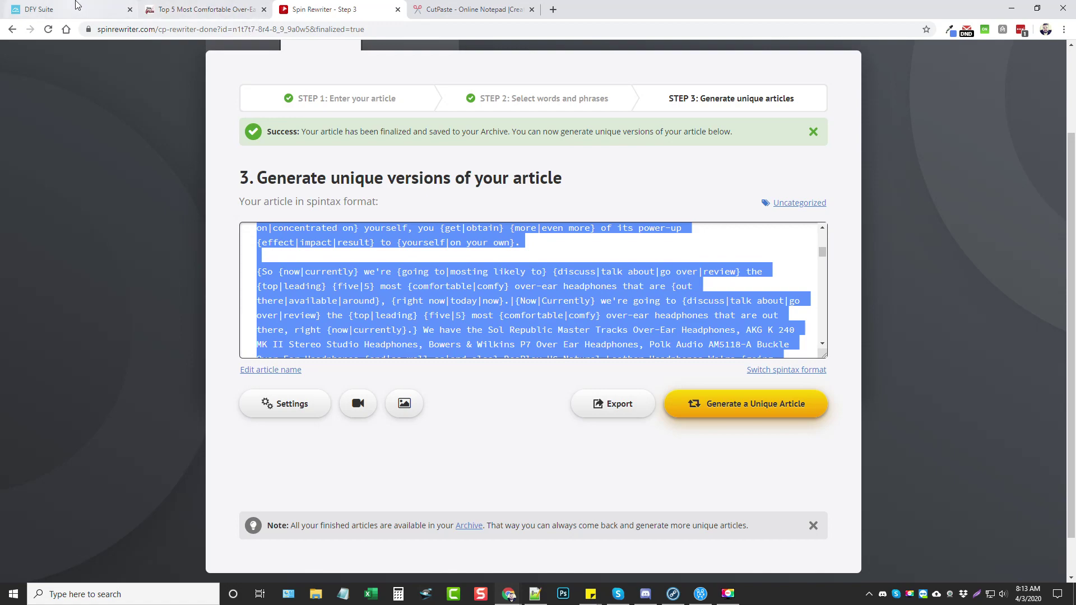
pyautogui.click(79, 4)
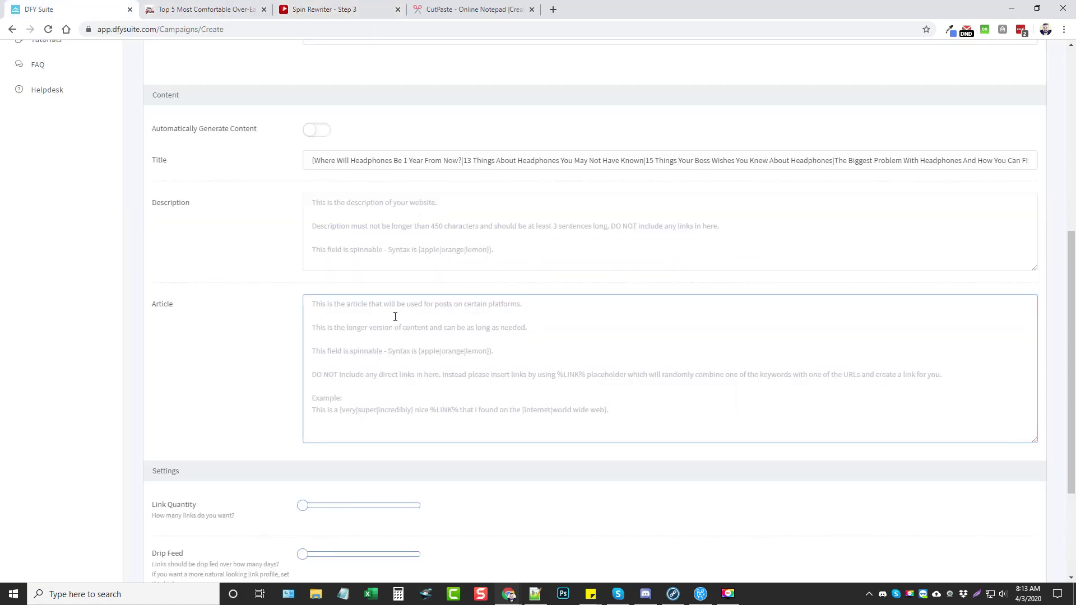
pyautogui.hotkey('ctrl', 'v')
pyautogui.scroll(20, 459, 391)
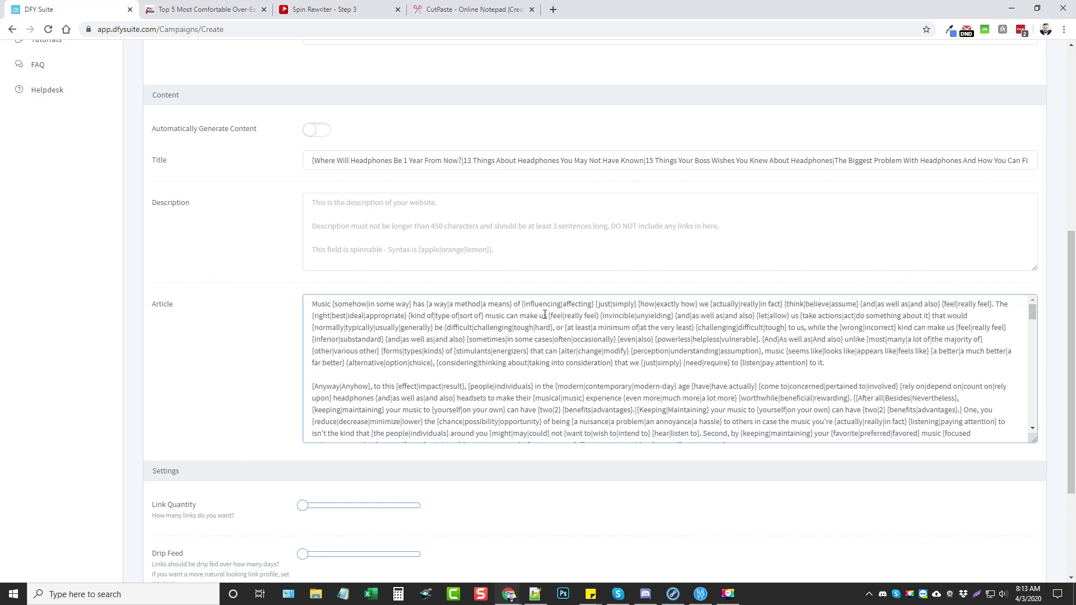
# Step: Try the article's whole opening paragraph as the campaign description, and clear the description again
pyautogui.click(394, 216)
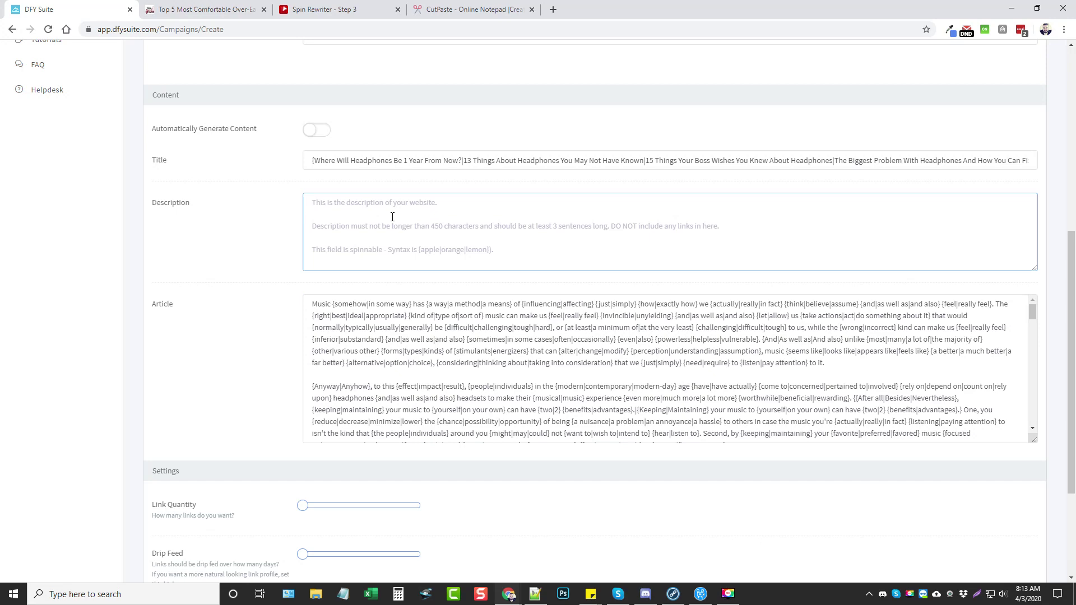
pyautogui.moveTo(830, 362); pyautogui.dragTo(293, 304)
pyautogui.rightClick(485, 336)
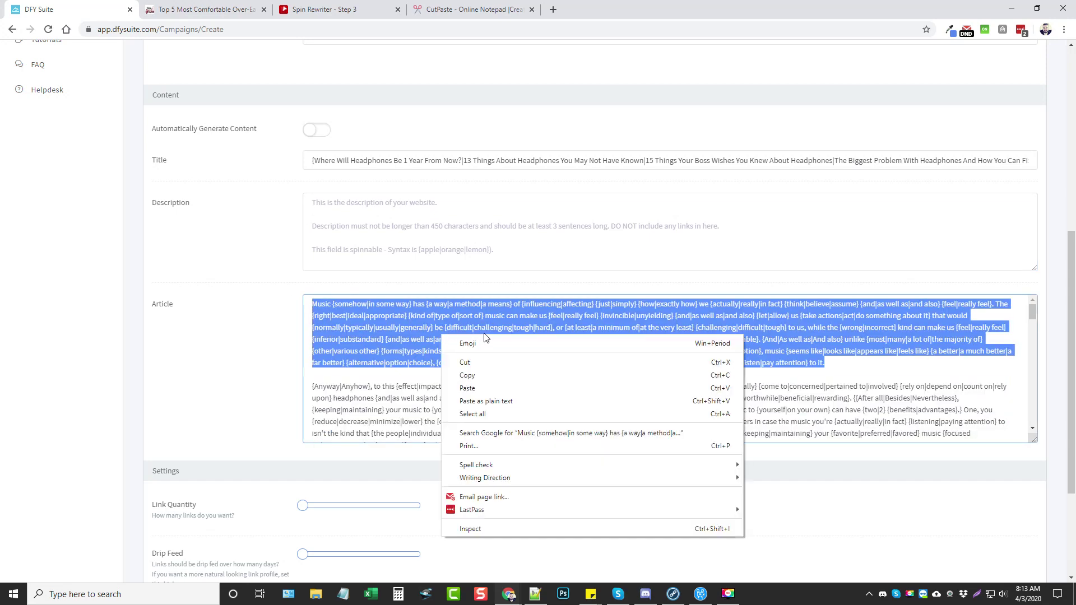
pyautogui.click(486, 374)
pyautogui.rightClick(428, 218)
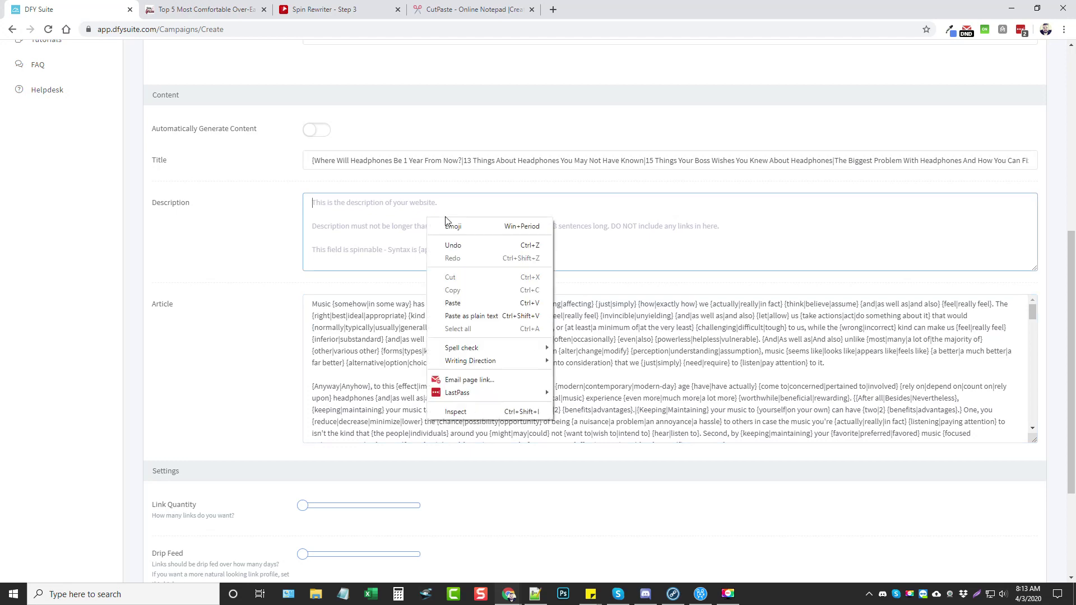
pyautogui.click(479, 303)
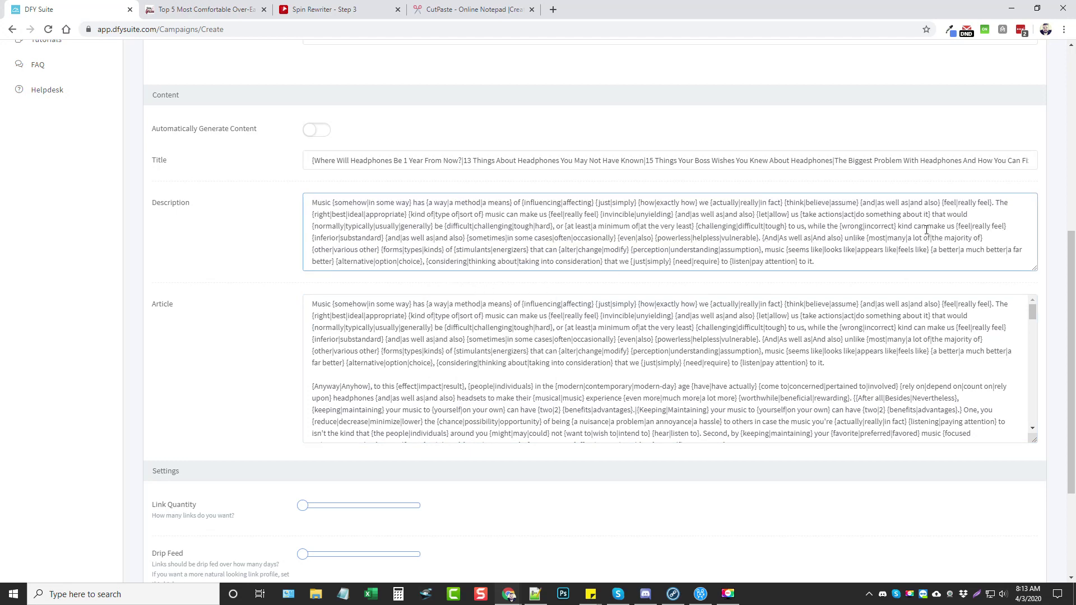
pyautogui.moveTo(895, 254); pyautogui.dragTo(284, 205)
pyautogui.press('BackSpace')
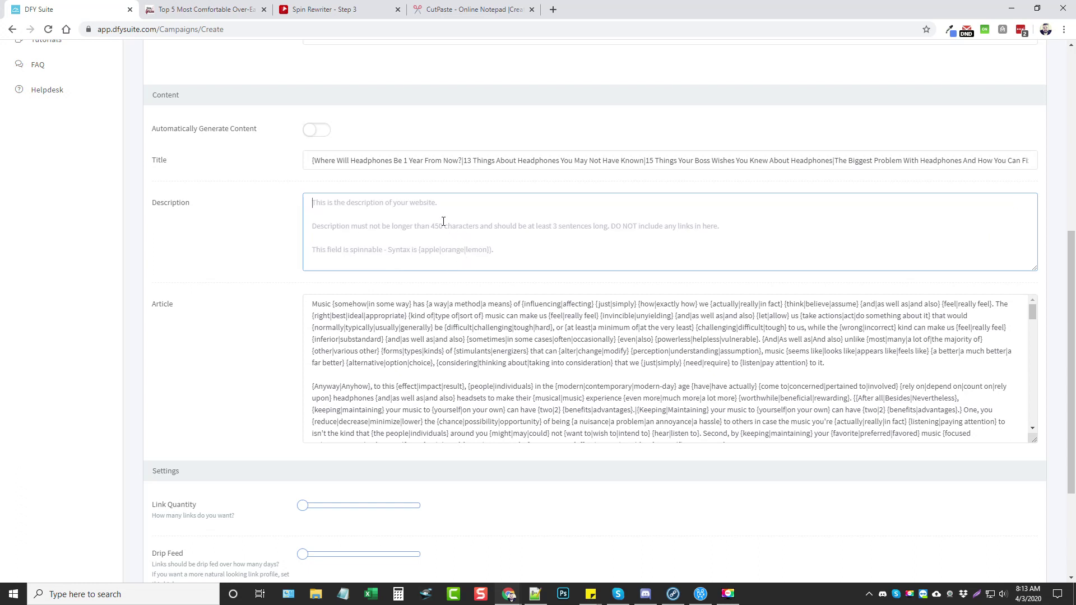
# Step: Fill the description with the article's opening spintax text up to "{difficult|challenging|tough|hard}" and end it with a period
pyautogui.rightClick(442, 221)
pyautogui.click(630, 336)
pyautogui.click(633, 339)
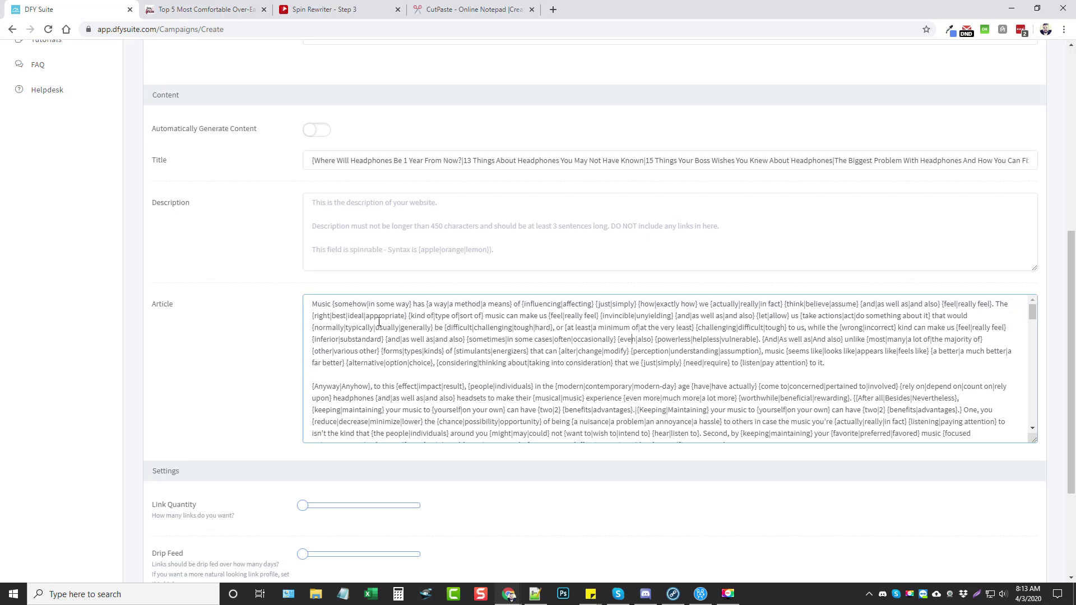
pyautogui.moveTo(313, 304); pyautogui.dragTo(553, 329)
pyautogui.rightClick(521, 312)
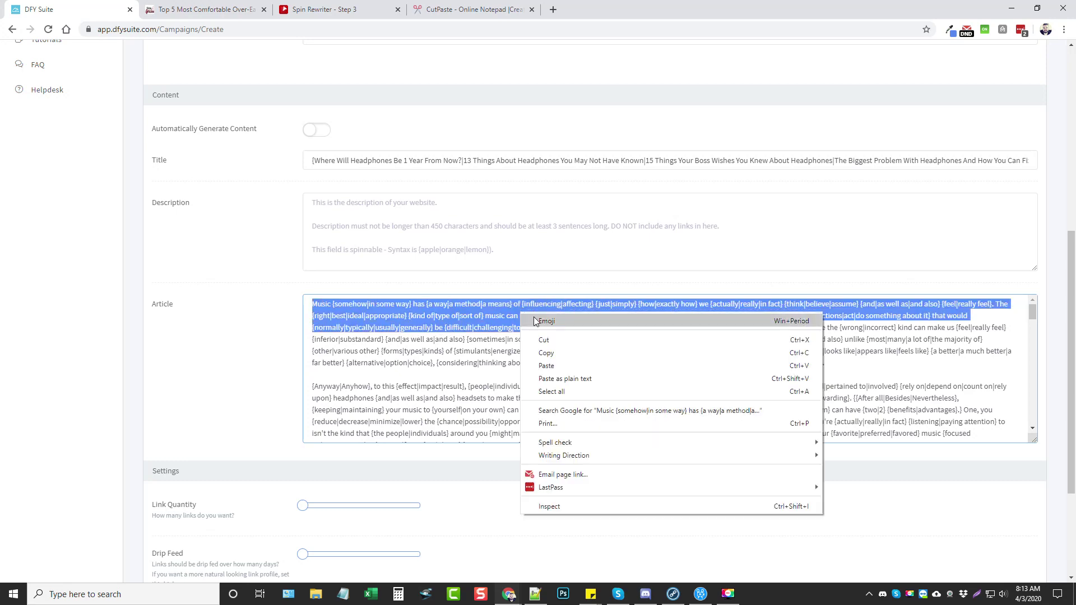
pyautogui.click(547, 351)
pyautogui.click(480, 244)
pyautogui.hotkey('ctrl', 'v')
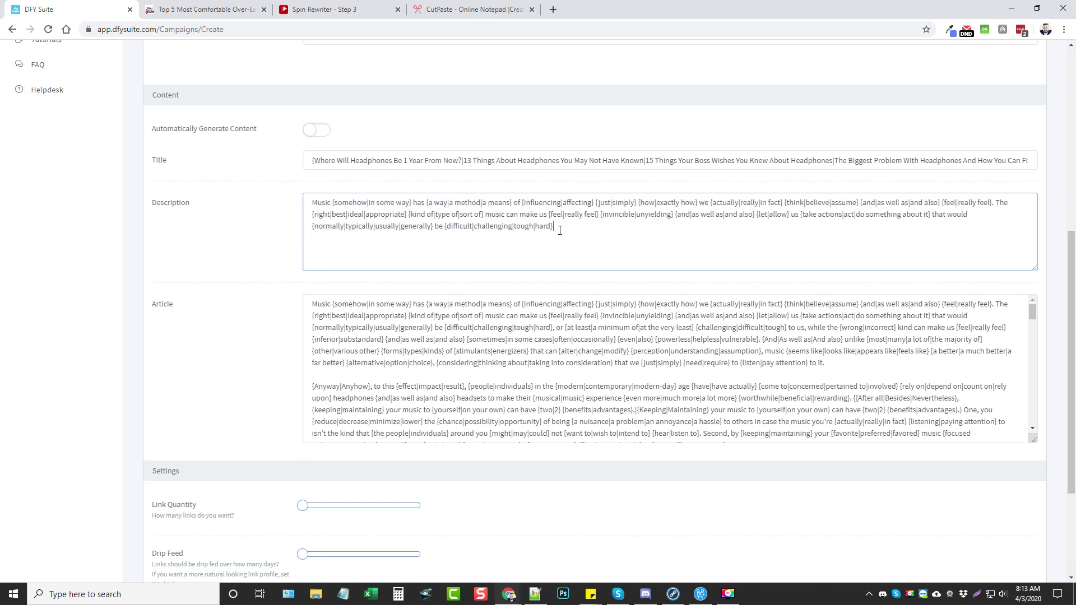
pyautogui.write('.')
# Step: Enlarge the Article field vertically so that several paragraphs of the spintax can be read at once
pyautogui.scroll(-3, 249, 342)
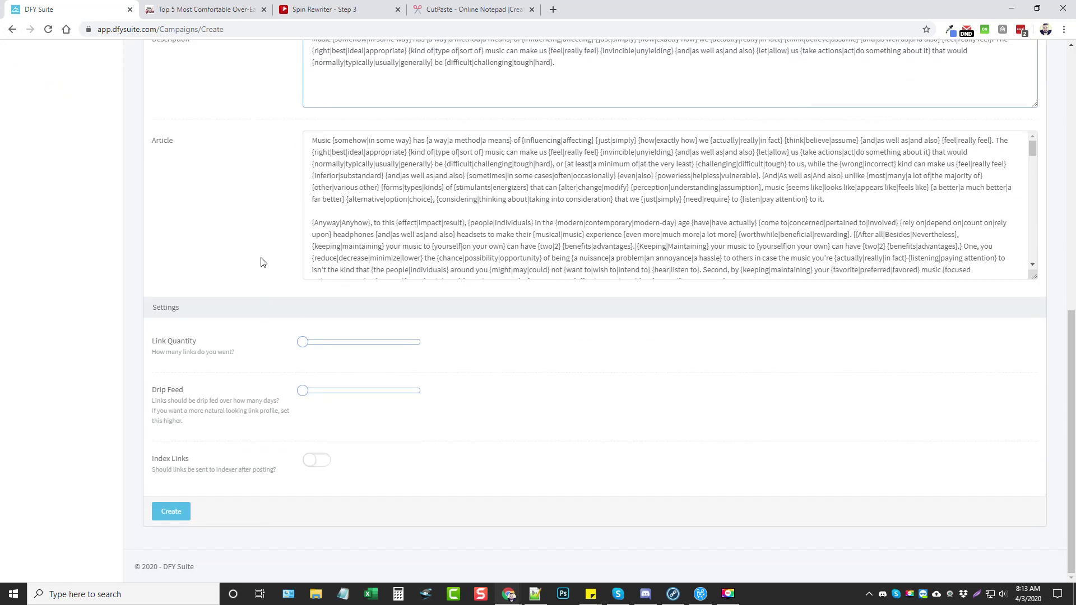
pyautogui.click(491, 175)
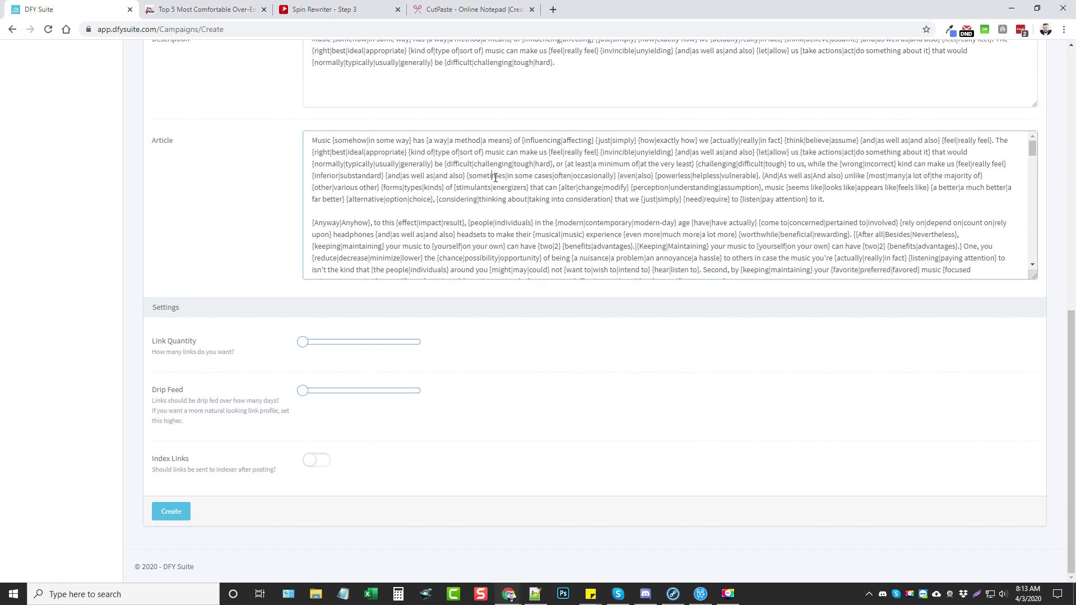
pyautogui.moveTo(1034, 276); pyautogui.dragTo(1034, 477)
pyautogui.scroll(1, 555, 311)
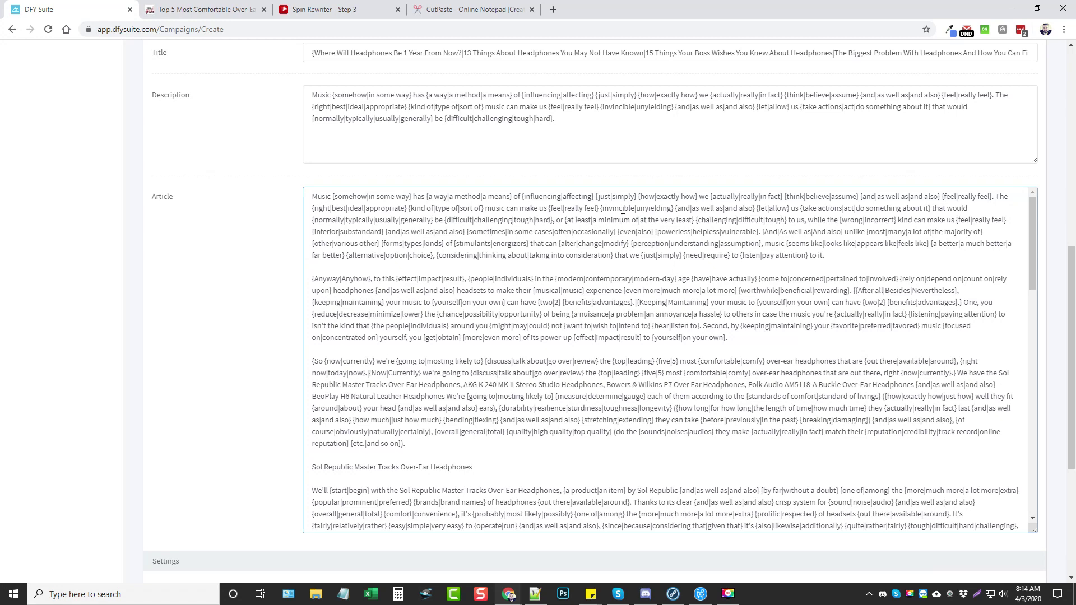
# Step: Append "Check out: %LINK%" to the end of the article's second paragraph, copying the placeholder from the CutPaste online notepad
pyautogui.click(474, 9)
pyautogui.moveTo(117, 237); pyautogui.dragTo(58, 238)
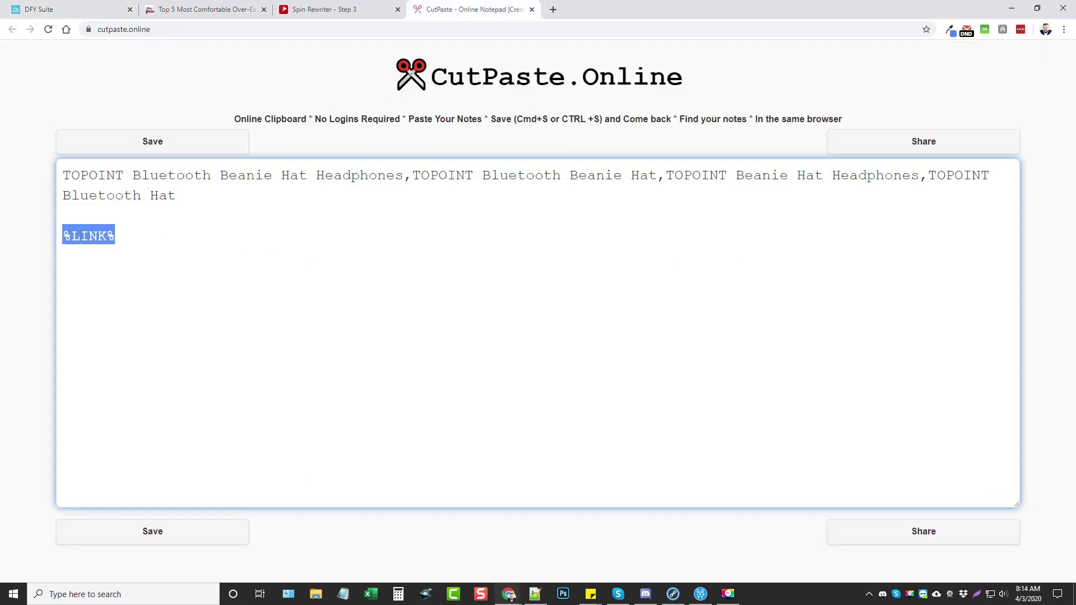
pyautogui.rightClick(105, 236)
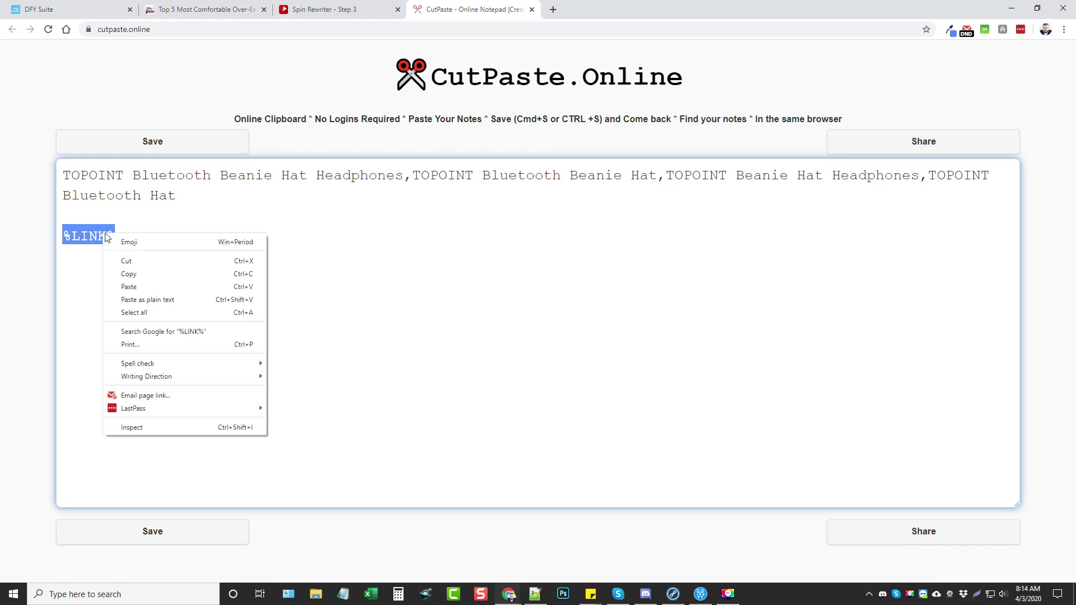
pyautogui.click(133, 278)
pyautogui.click(137, 7)
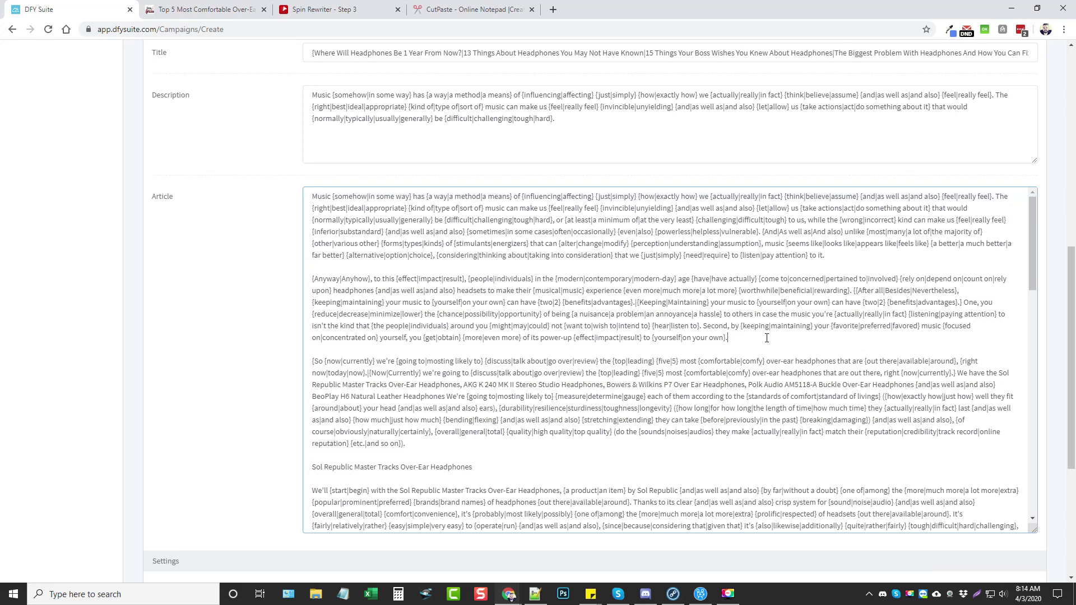
pyautogui.write('Check out:')
pyautogui.hotkey('ctrl', 'v')
# Step: Review the %LINK% placeholder against the campaign's URL and keywords, and read through the rest of the article down to the settings
pyautogui.moveTo(766, 337); pyautogui.dragTo(794, 340)
pyautogui.scroll(10, 473, 344)
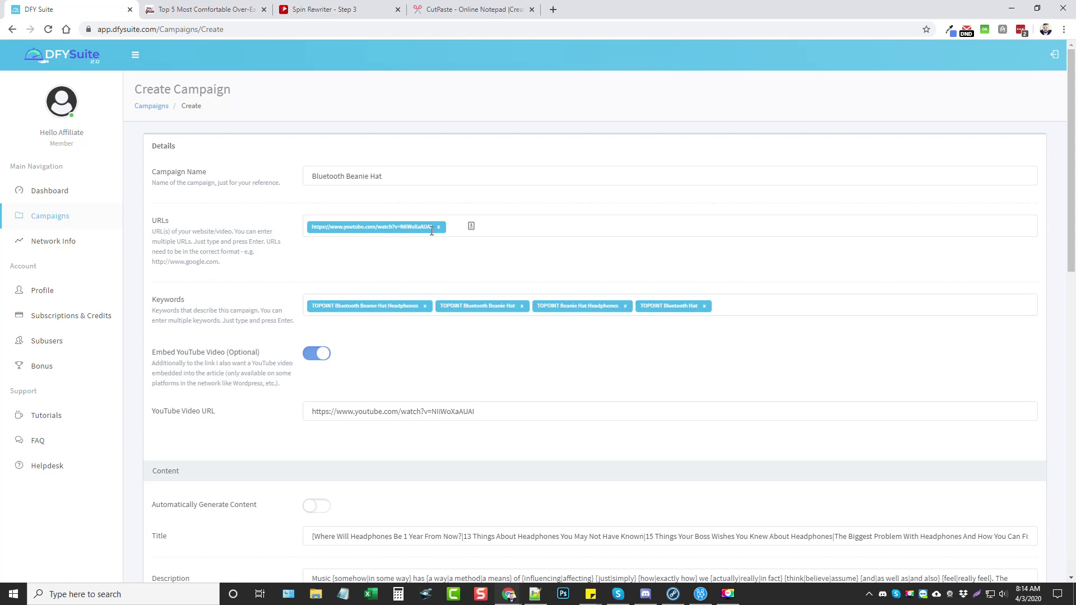
pyautogui.scroll(-10, 788, 424)
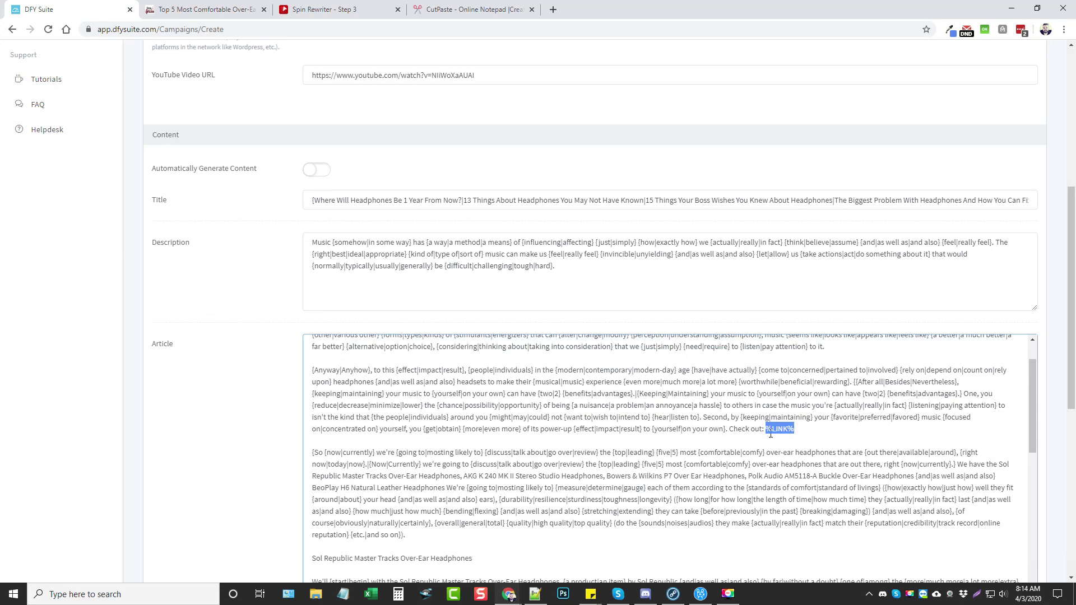
pyautogui.scroll(-3, 233, 446)
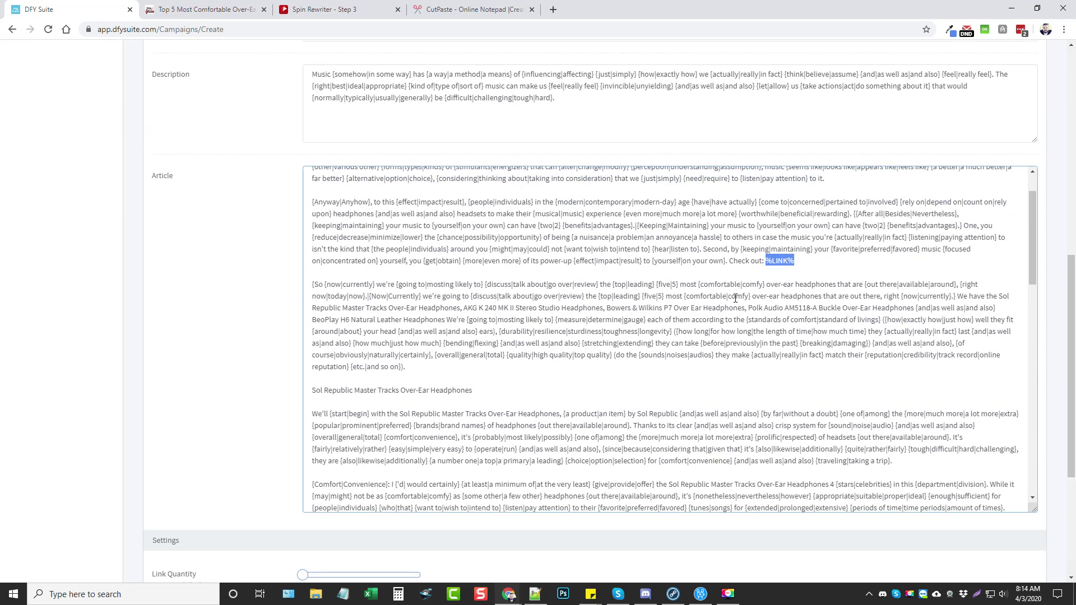
pyautogui.moveTo(1034, 244); pyautogui.dragTo(1034, 222)
pyautogui.click(819, 318)
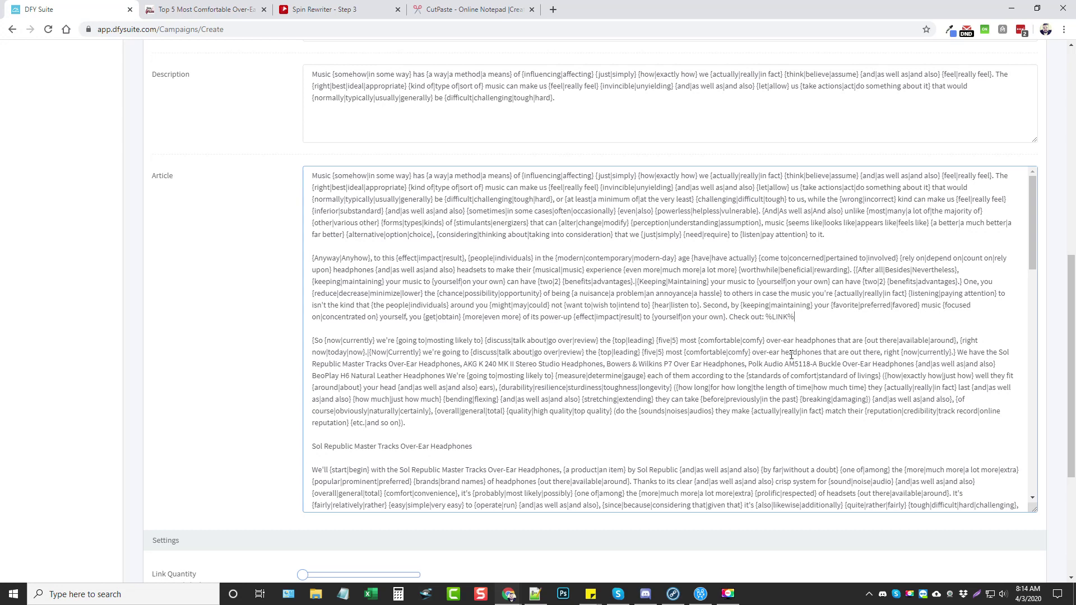
pyautogui.scroll(9, 524, 353)
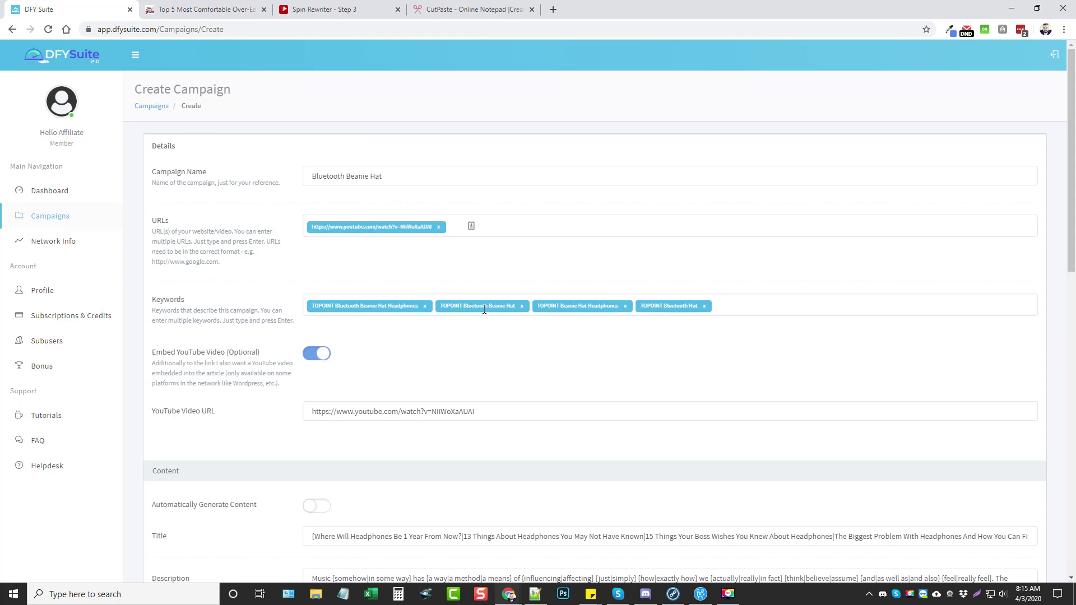
pyautogui.scroll(-9, 362, 405)
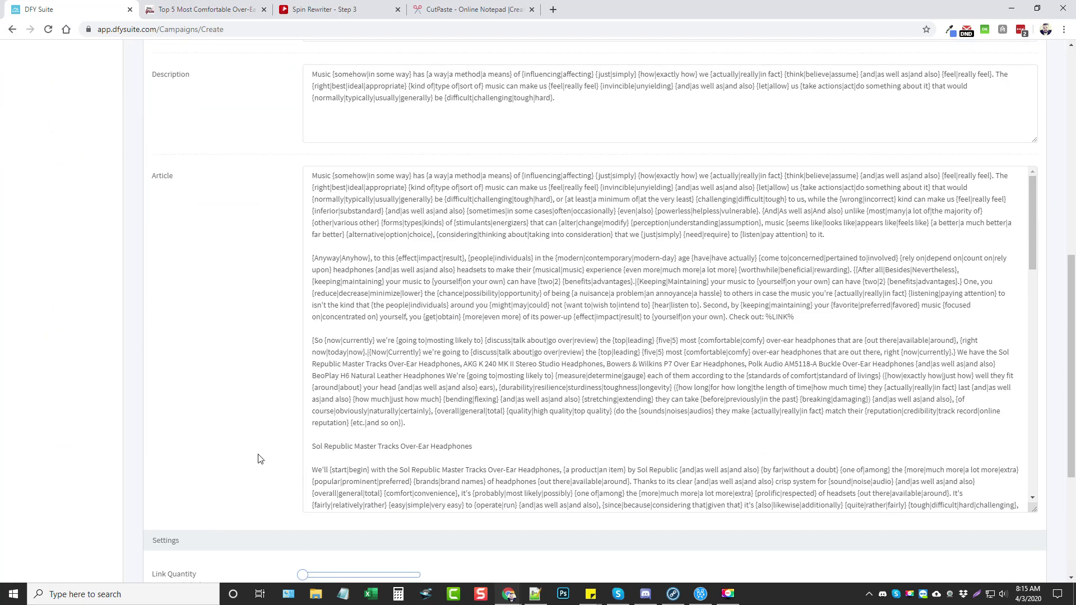
pyautogui.scroll(-2, 763, 387)
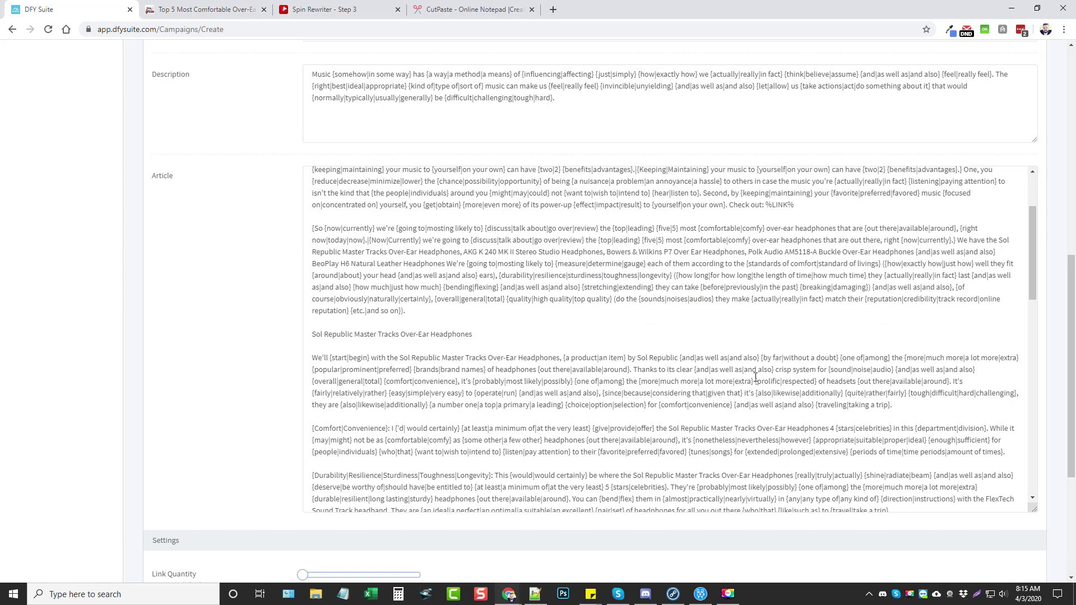
pyautogui.scroll(-15, 563, 341)
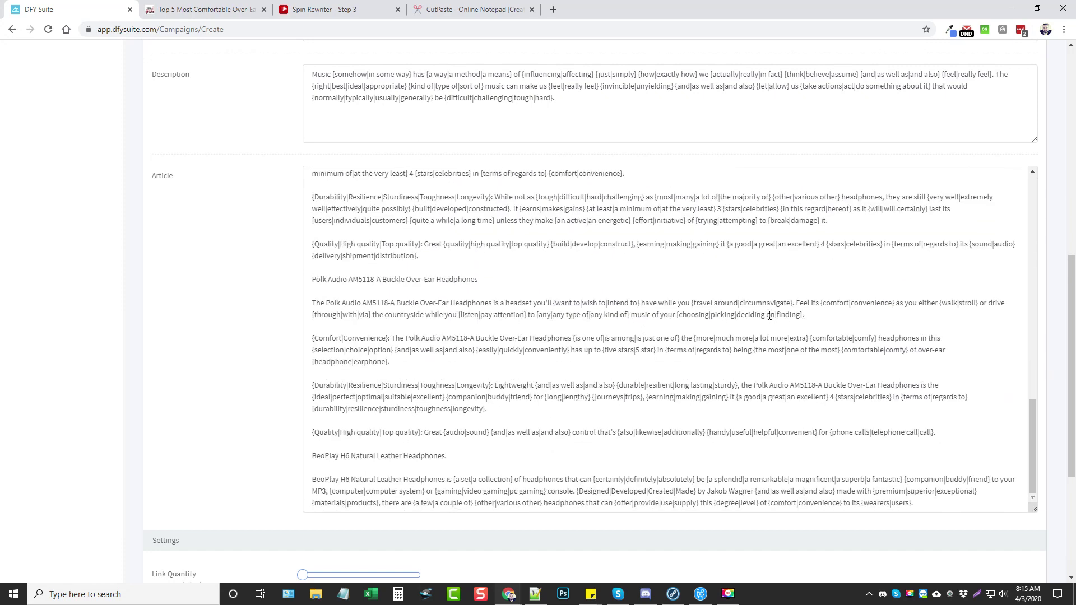
pyautogui.scroll(-4, 238, 359)
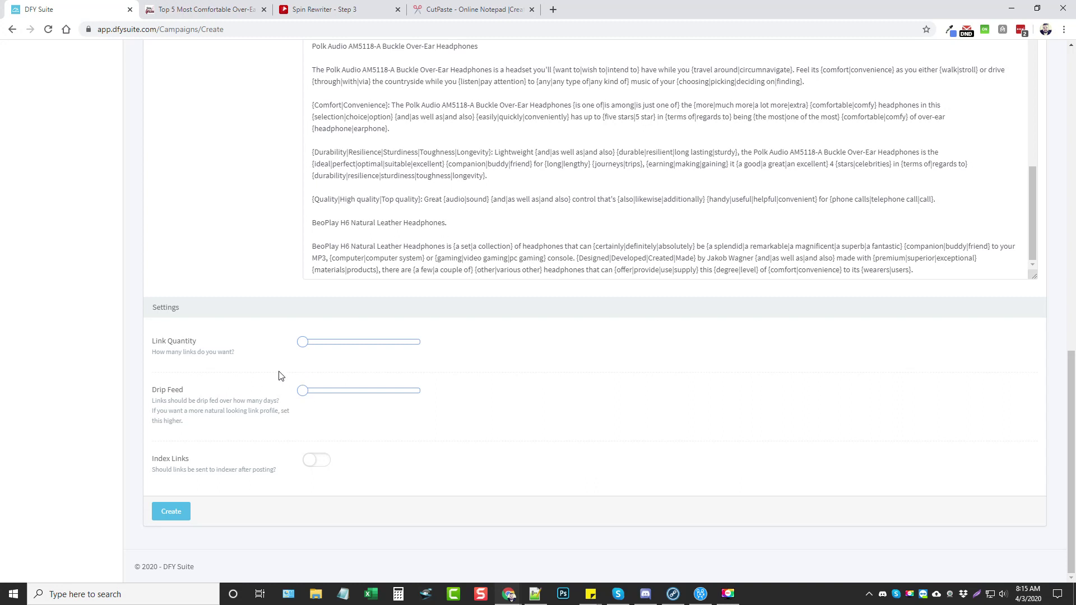
# Step: Raise the link quantity to a little under half of its range, turn on link indexing, and try to create the campaign
pyautogui.moveTo(307, 347)
pyautogui.moveTo(305, 349); pyautogui.dragTo(353, 346)
pyautogui.moveTo(354, 344)
pyautogui.mouseDown()
pyautogui.moveTo(424, 348)
pyautogui.moveTo(353, 347)
pyautogui.mouseUp()
pyautogui.moveTo(302, 393)
pyautogui.click(313, 465)
pyautogui.click(172, 513)
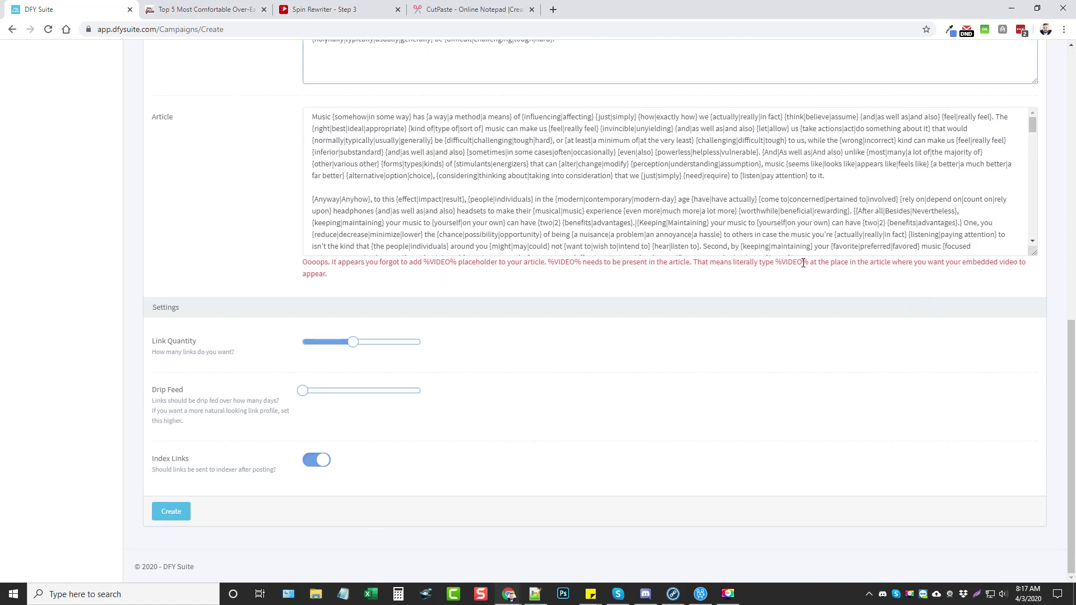
# Step: Insert the %VIDEO% placeholder in the article on its own line above the "AKG K 240 MK II Stereo Studio Headphones" heading
pyautogui.scroll(15, 651, 441)
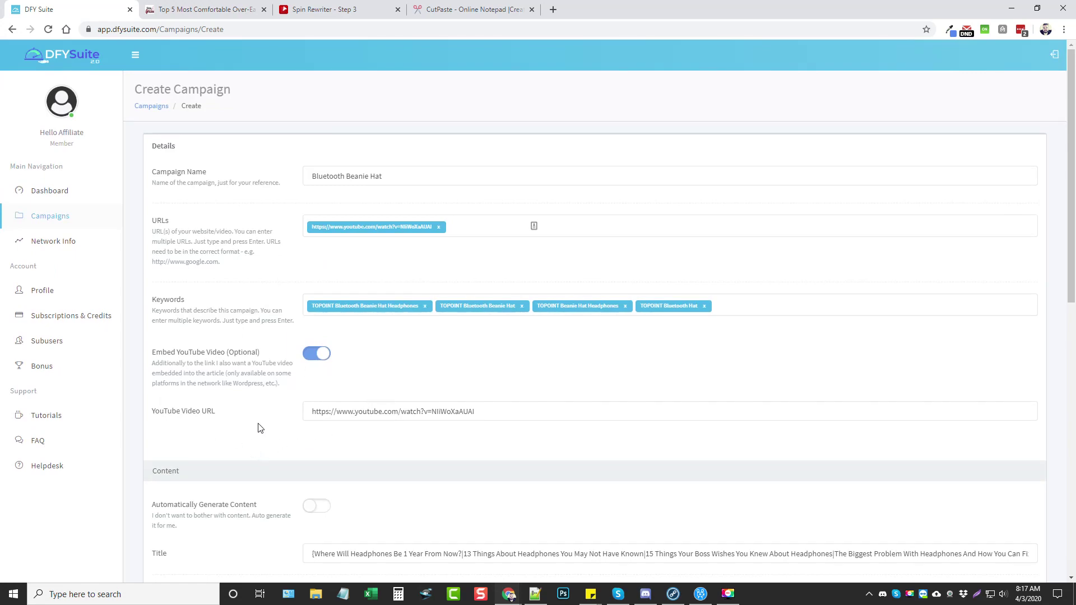
pyautogui.scroll(-9, 257, 449)
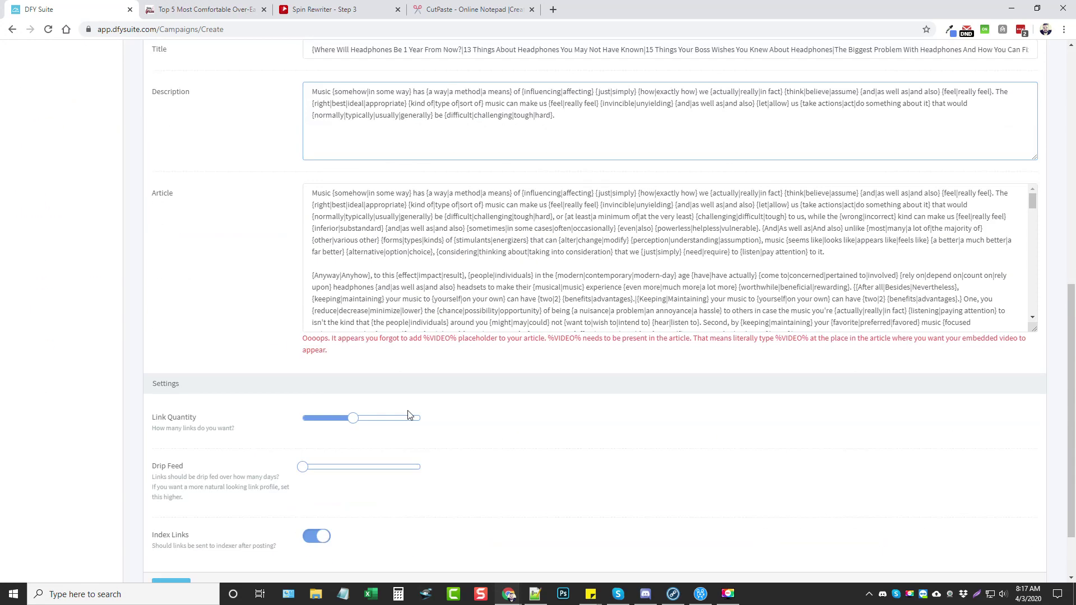
pyautogui.moveTo(1034, 202); pyautogui.dragTo(1034, 251)
pyautogui.scroll(-1, 484, 213)
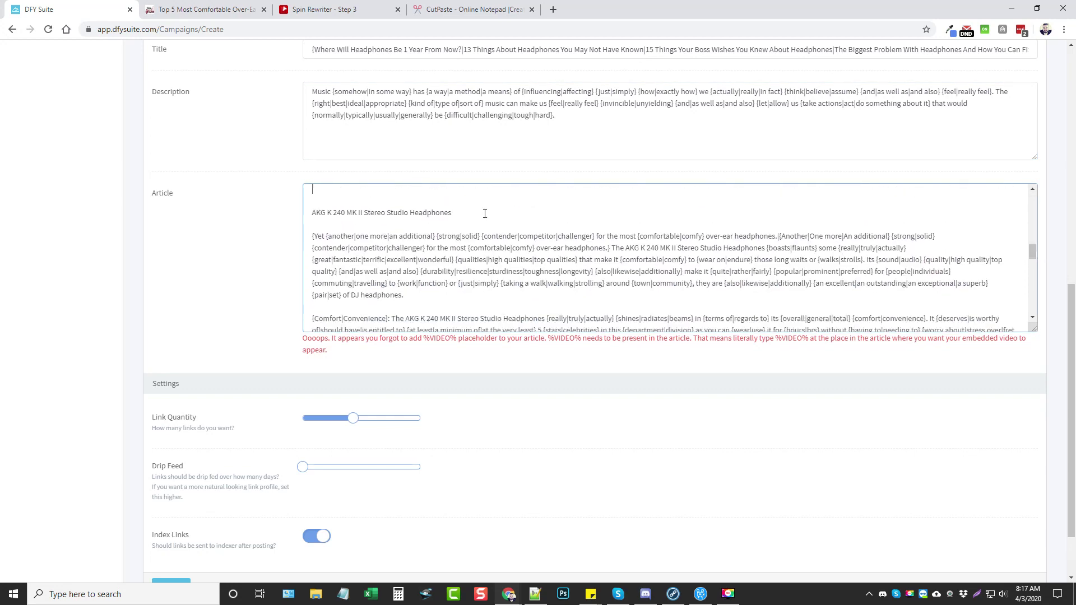
pyautogui.hotkey('ctrl', 'v')
pyautogui.scroll(5, 485, 219)
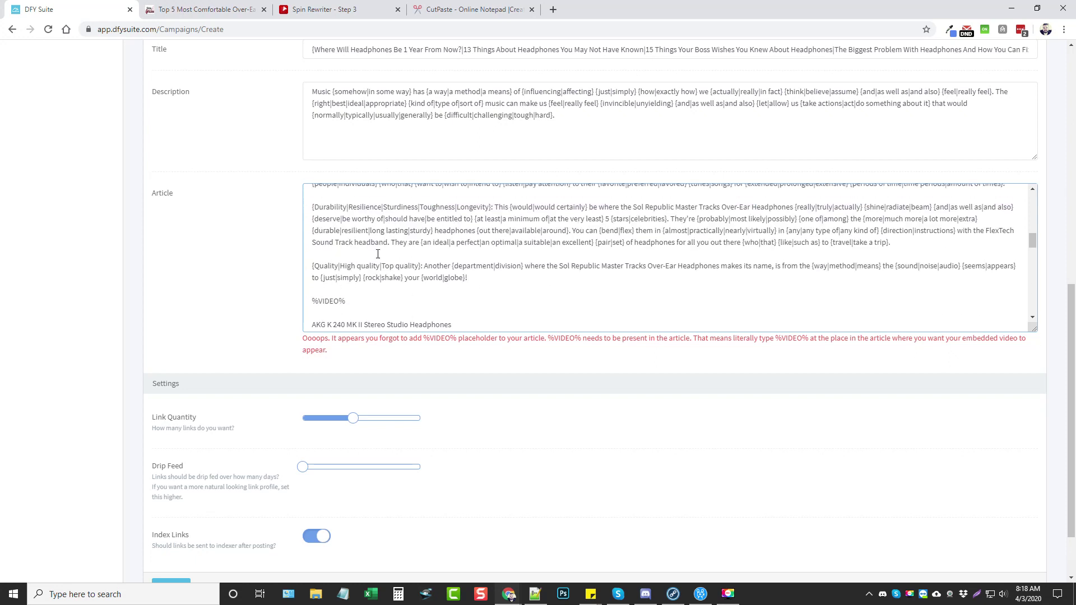
# Step: Check the positions of the %VIDEO% and %LINK% placeholders within the article text
pyautogui.moveTo(346, 302); pyautogui.dragTo(311, 301)
pyautogui.scroll(1, 278, 317)
pyautogui.scroll(10, 462, 328)
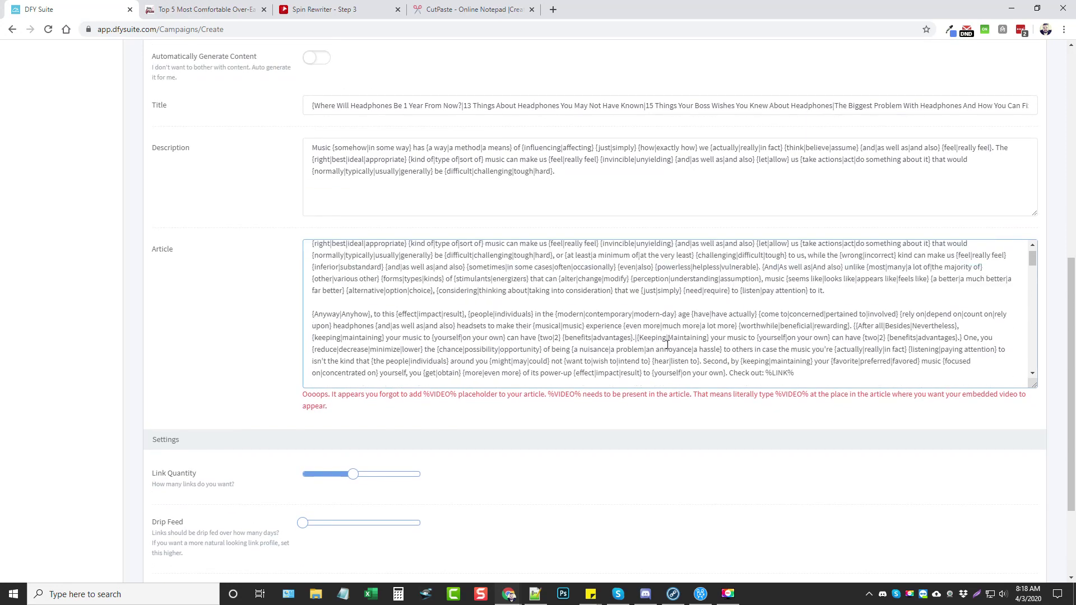
pyautogui.scroll(-1, 752, 332)
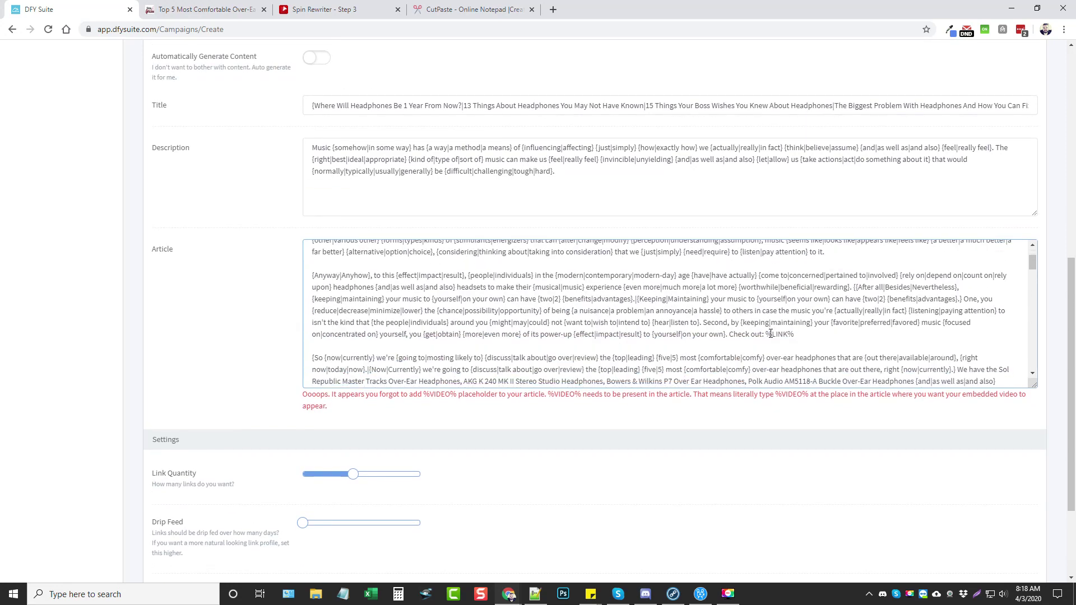
pyautogui.moveTo(765, 334); pyautogui.dragTo(794, 334)
pyautogui.scroll(-5, 434, 295)
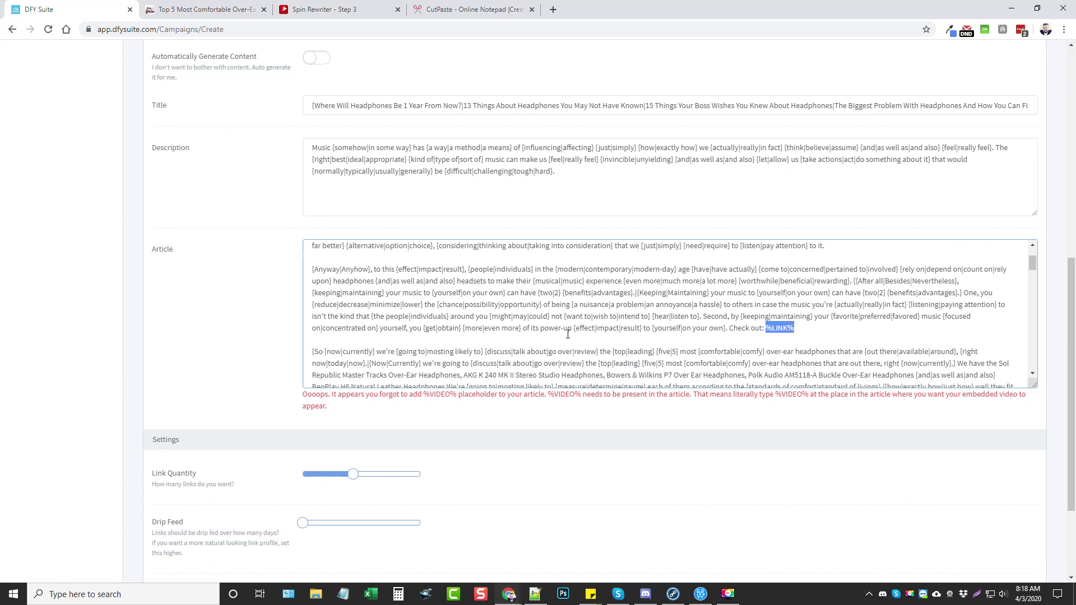
pyautogui.scroll(-1, 408, 315)
pyautogui.moveTo(346, 307); pyautogui.dragTo(289, 306)
# Step: Submit the completed campaign for creation
pyautogui.click(249, 323)
pyautogui.scroll(-2, 224, 362)
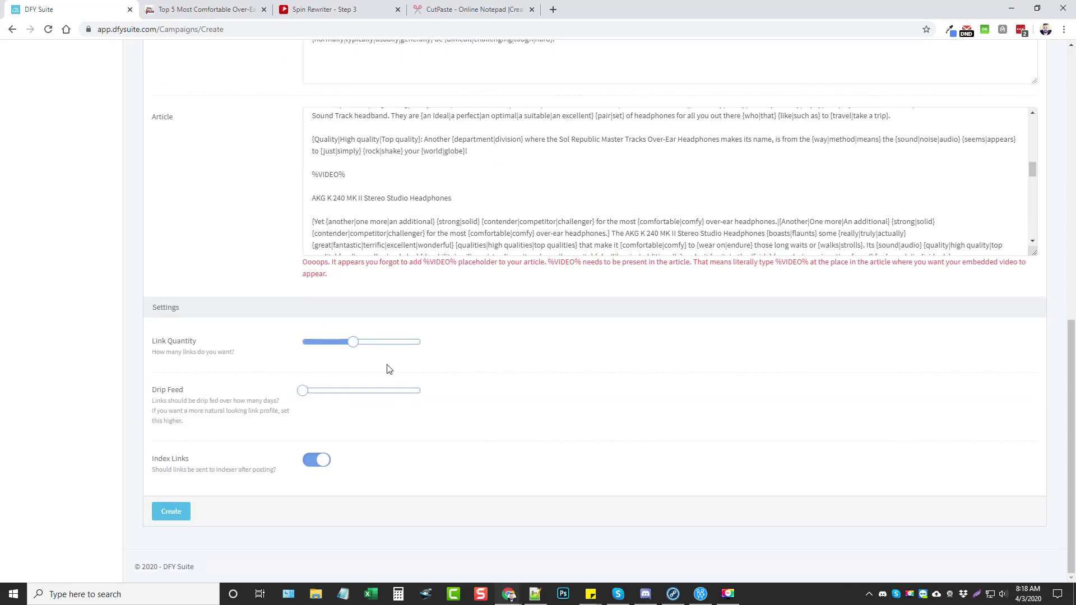
pyautogui.click(169, 513)
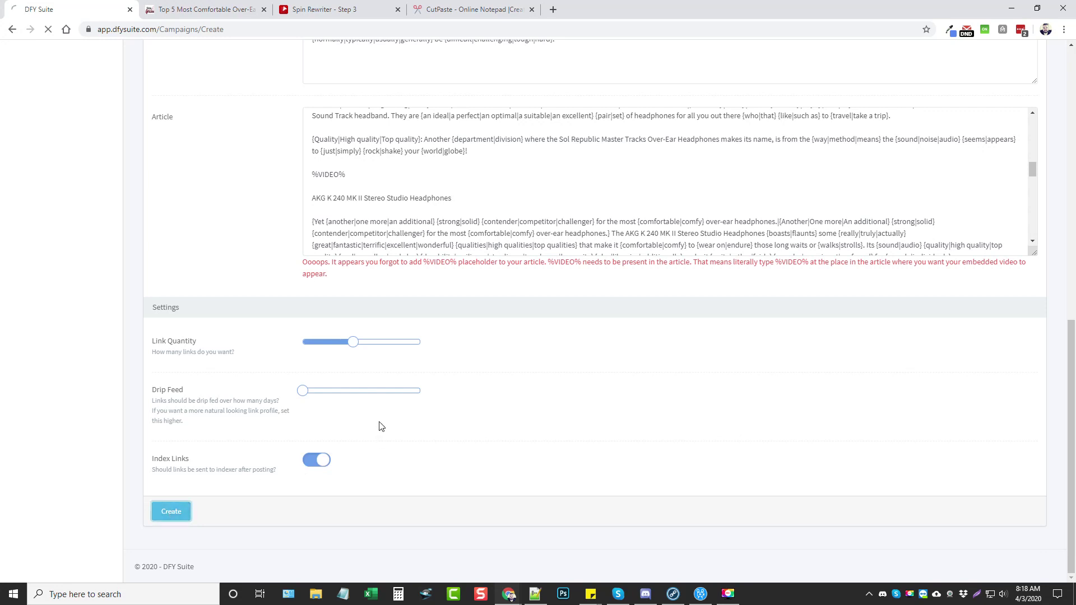